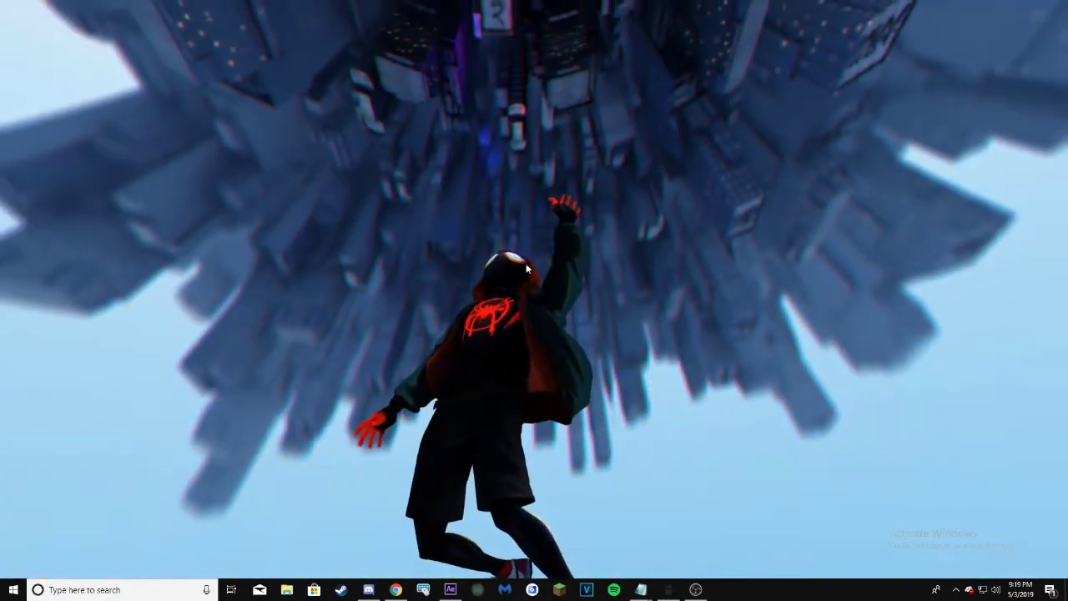
Switch to After Effects, preview the unedited clip in Comp 1 and return to its first frame
left_click(450, 589)
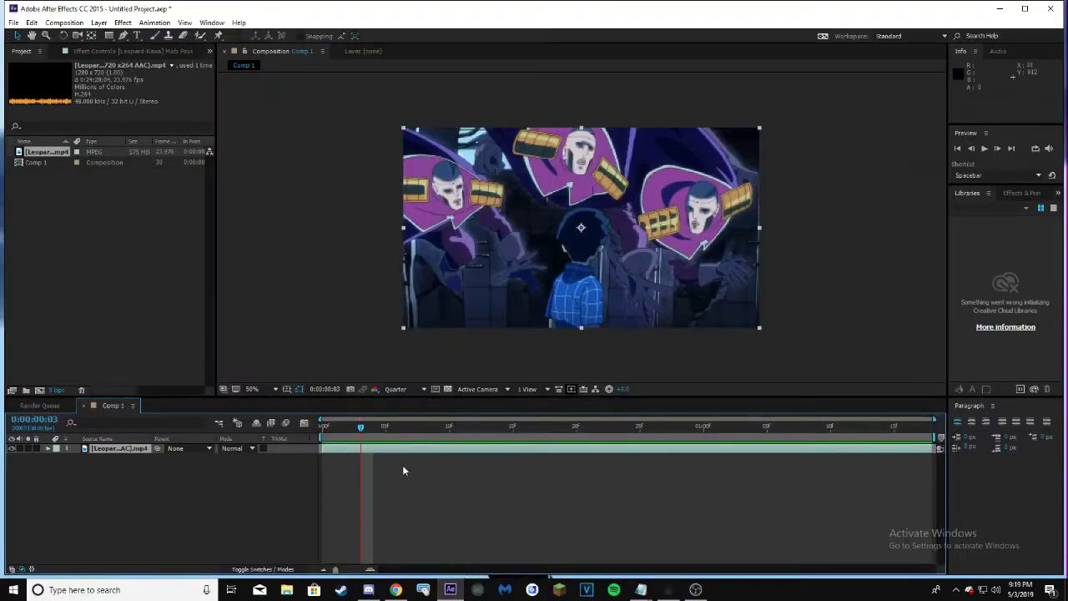
key("Home")
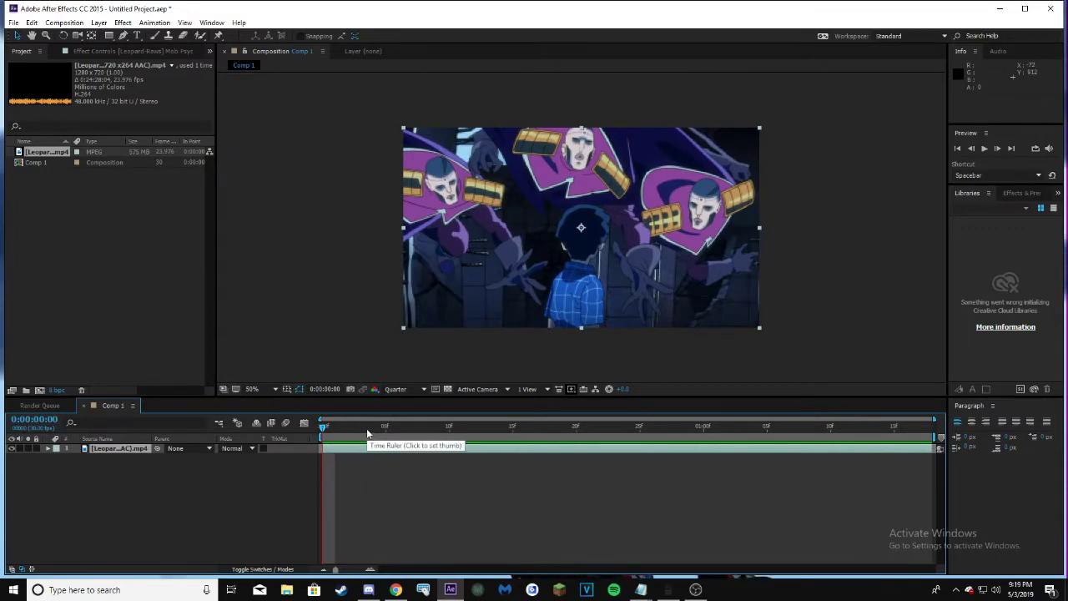
key("space")
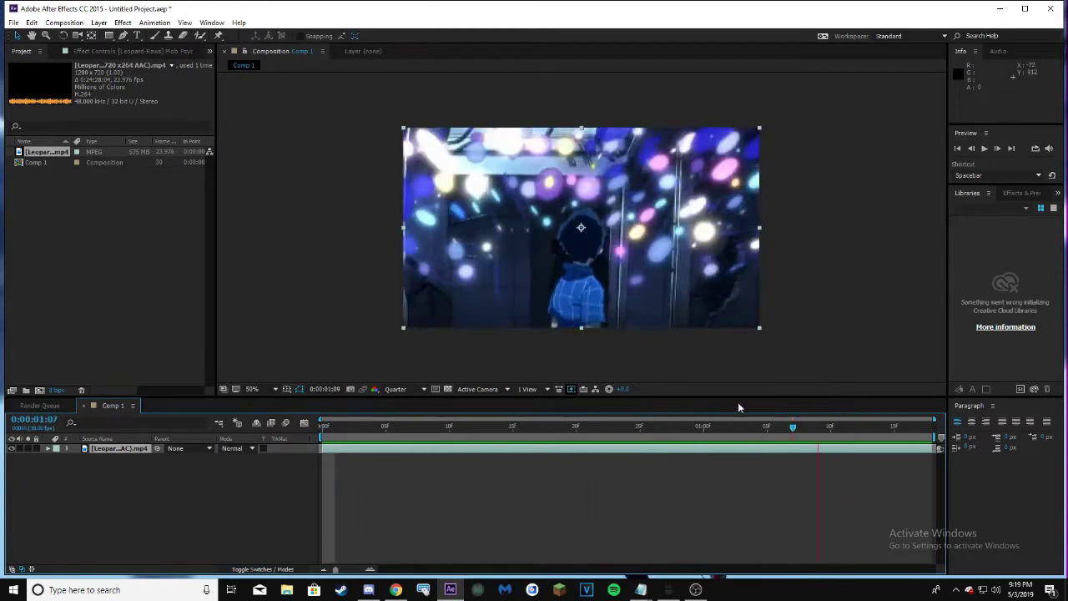
key("space")
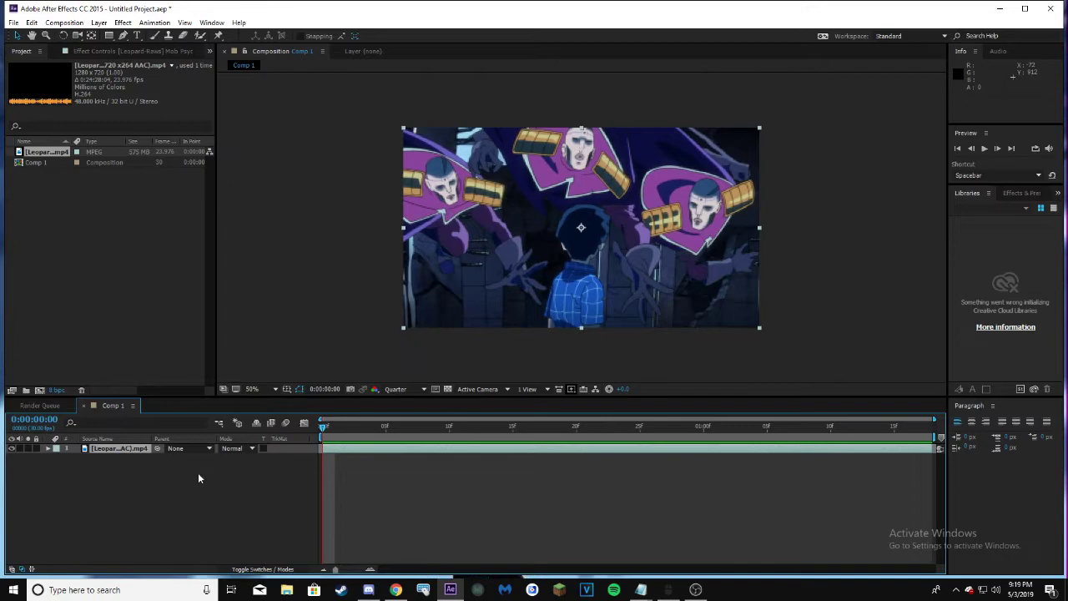
left_click_drag(362, 429, 256, 425)
Reveal the clip layer's property groups and review the composition settings of Comp 1
left_click(47, 448)
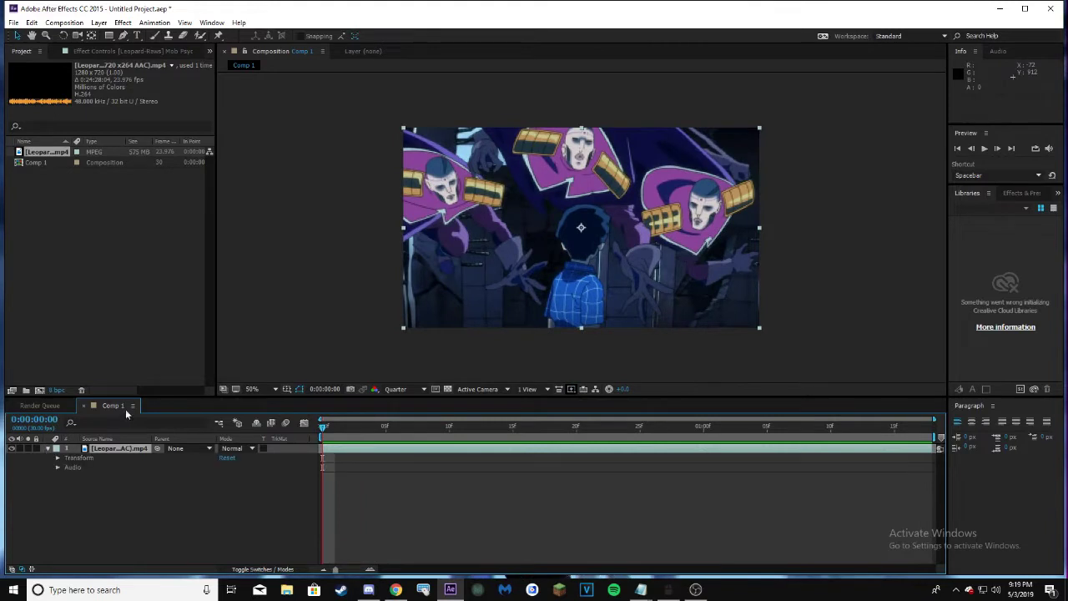
left_click(132, 405)
left_click(147, 209)
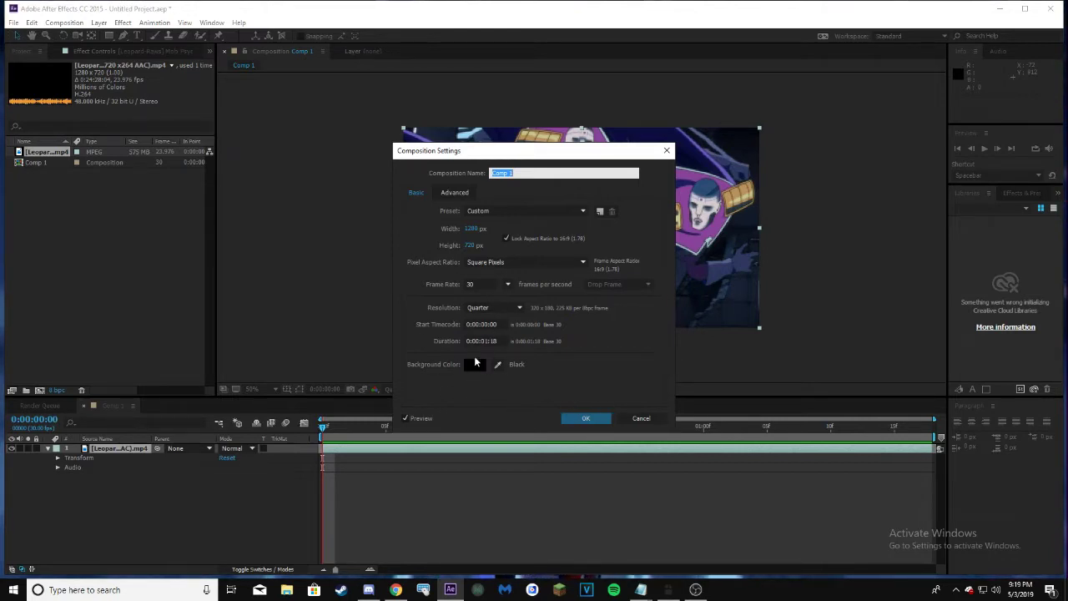
left_click(585, 419)
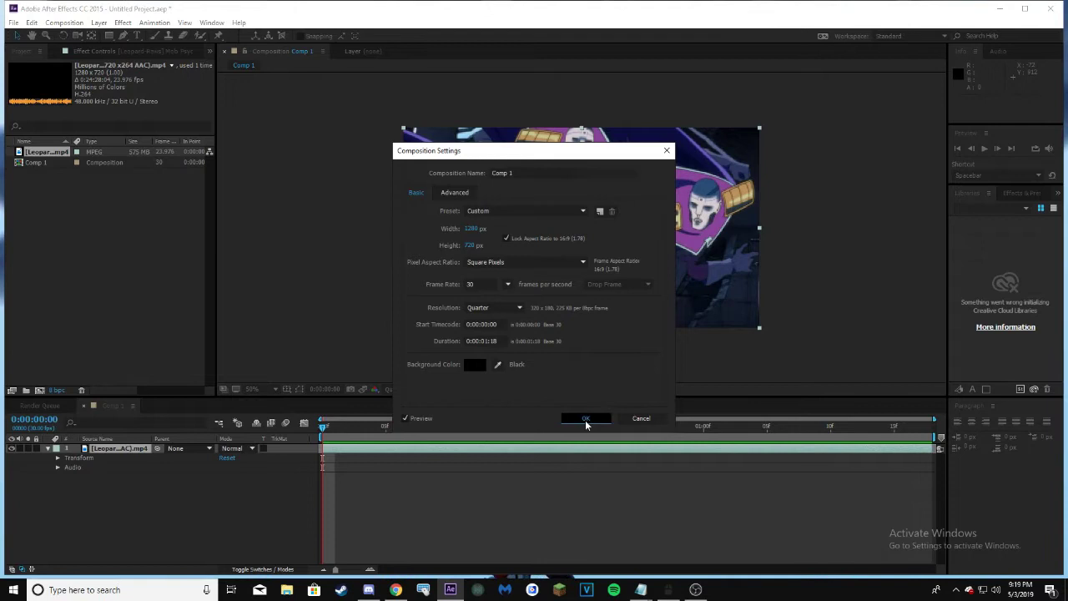
Start keyframing the clip layer's Scale at the first frame with a value of 194%
left_click(58, 459)
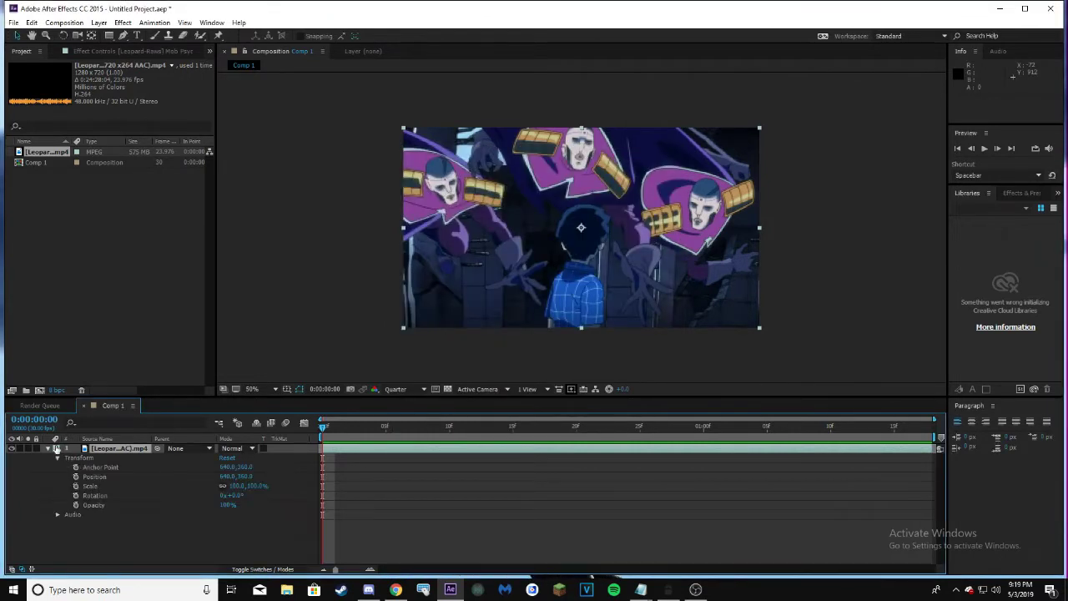
left_click(76, 486)
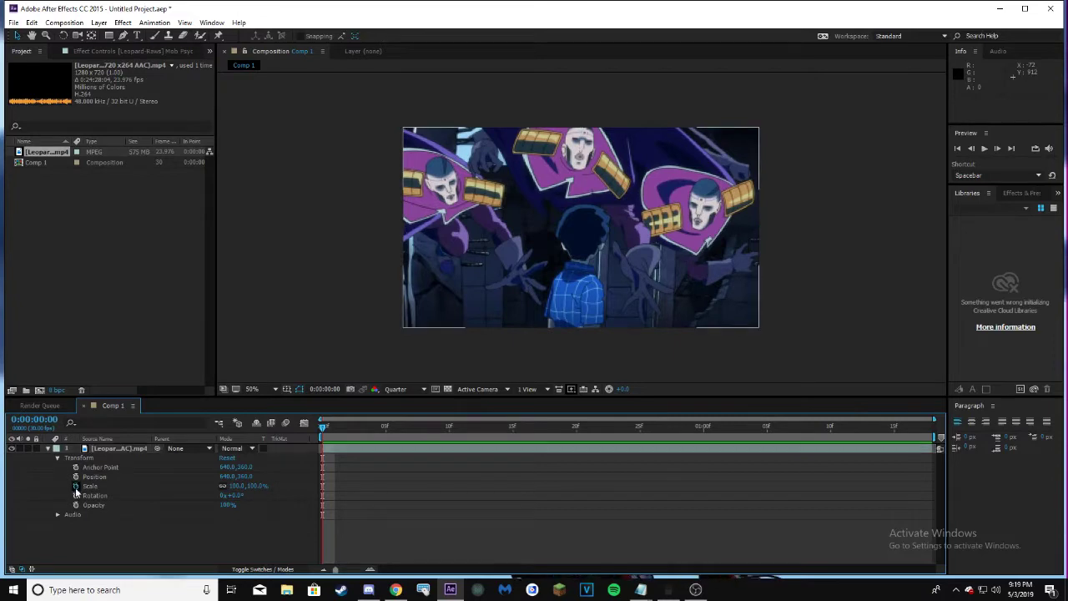
left_click_drag(241, 493, 277, 476)
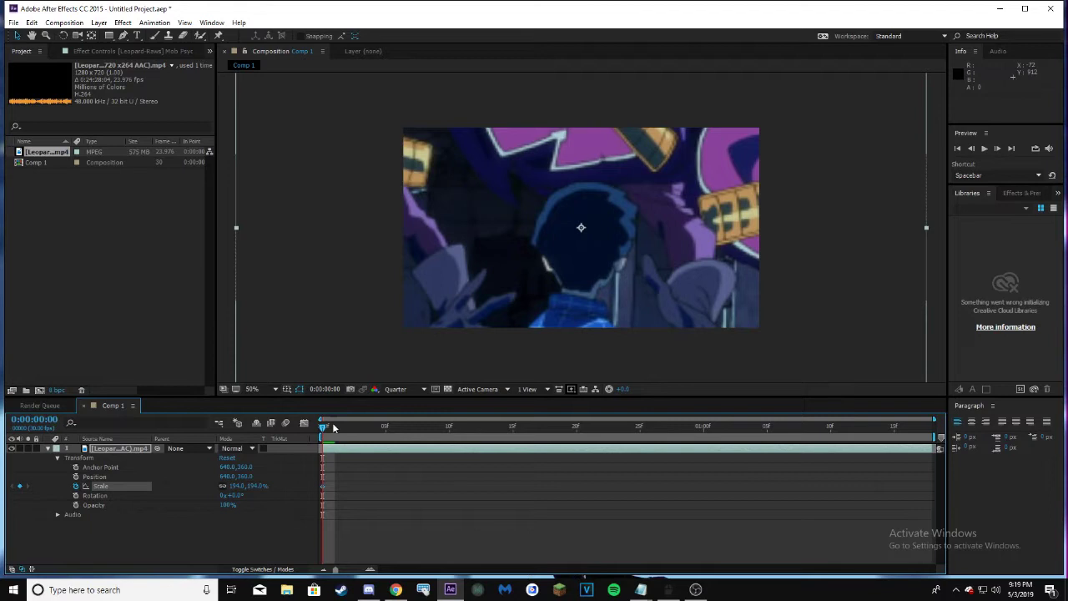
Add a second Scale keyframe of 101% at 0:00:00:13 on the clip layer
left_click_drag(332, 428, 471, 414)
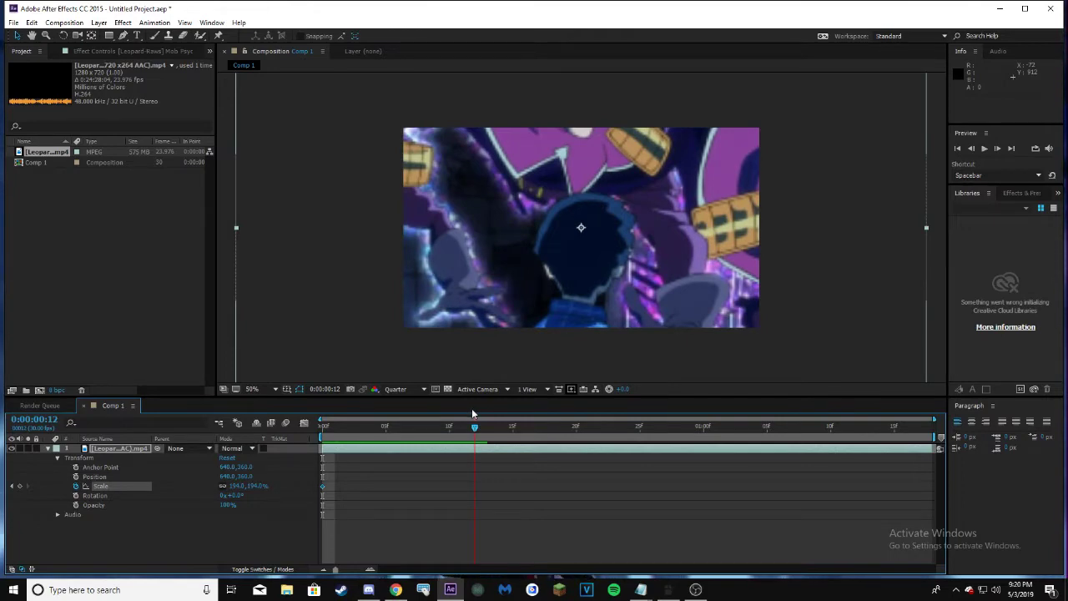
left_click_drag(468, 428, 885, 481)
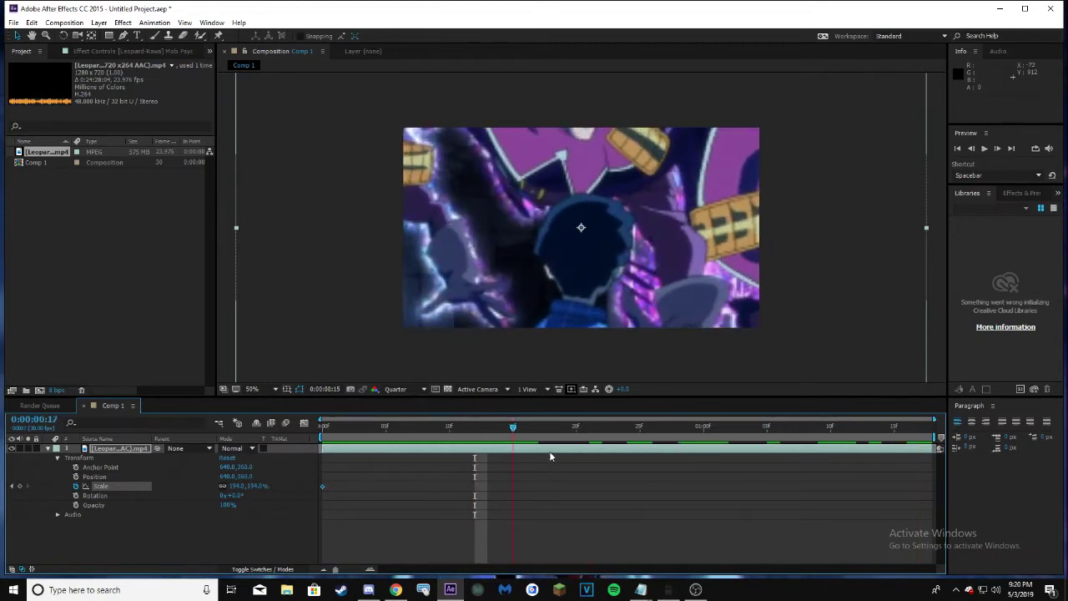
left_click_drag(515, 443, 488, 451)
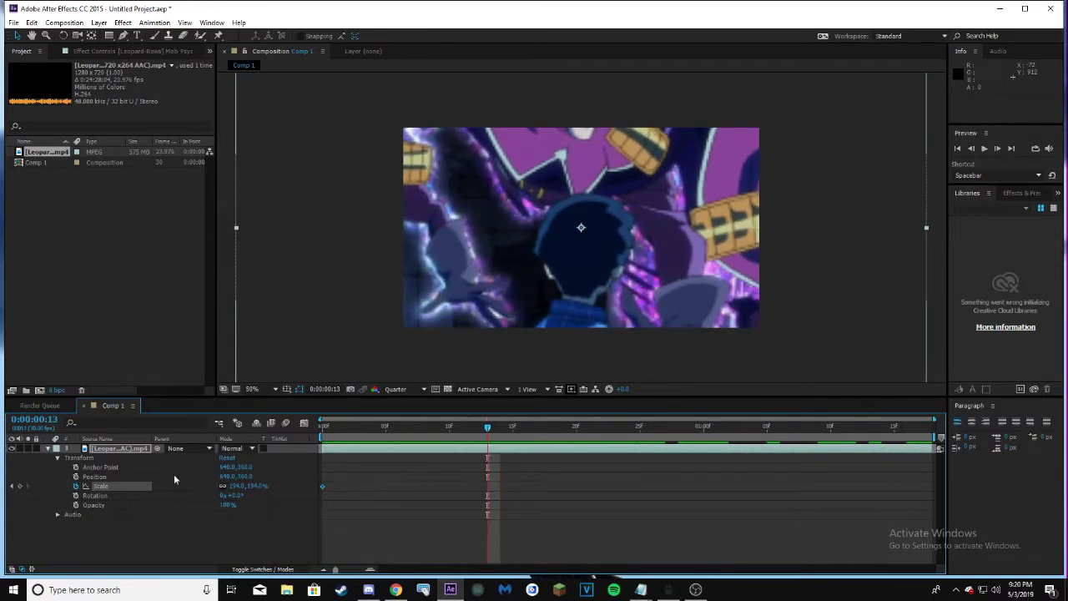
mouse_move(236, 486)
left_mouse_down()
mouse_move(189, 492)
mouse_move(234, 487)
left_mouse_up()
Apply Easy Ease to both Scale keyframes of the clip layer
left_click_drag(560, 484, 315, 485)
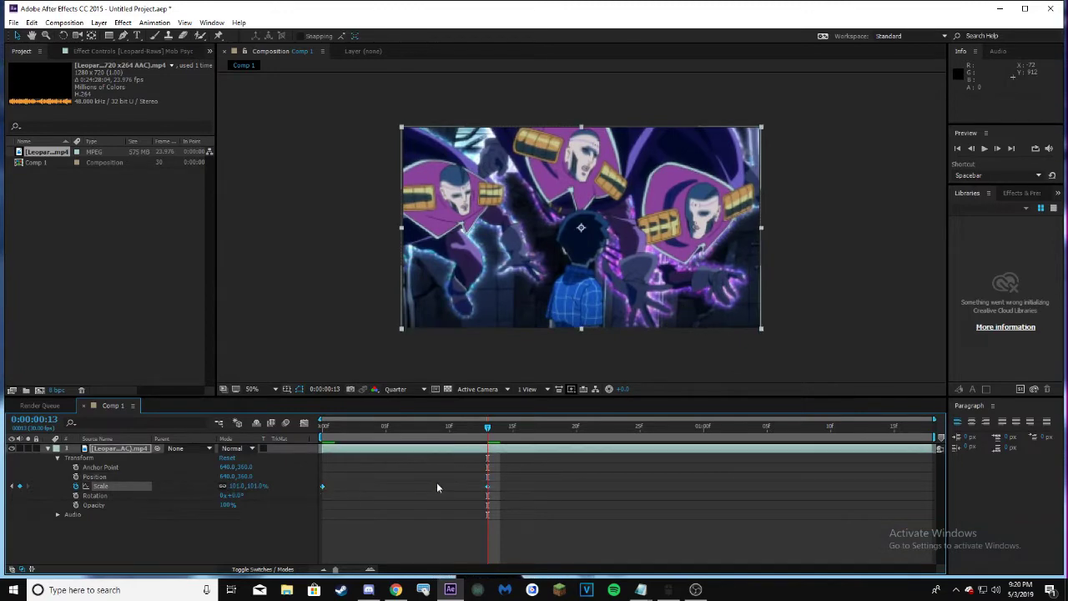
mouse_move(489, 491)
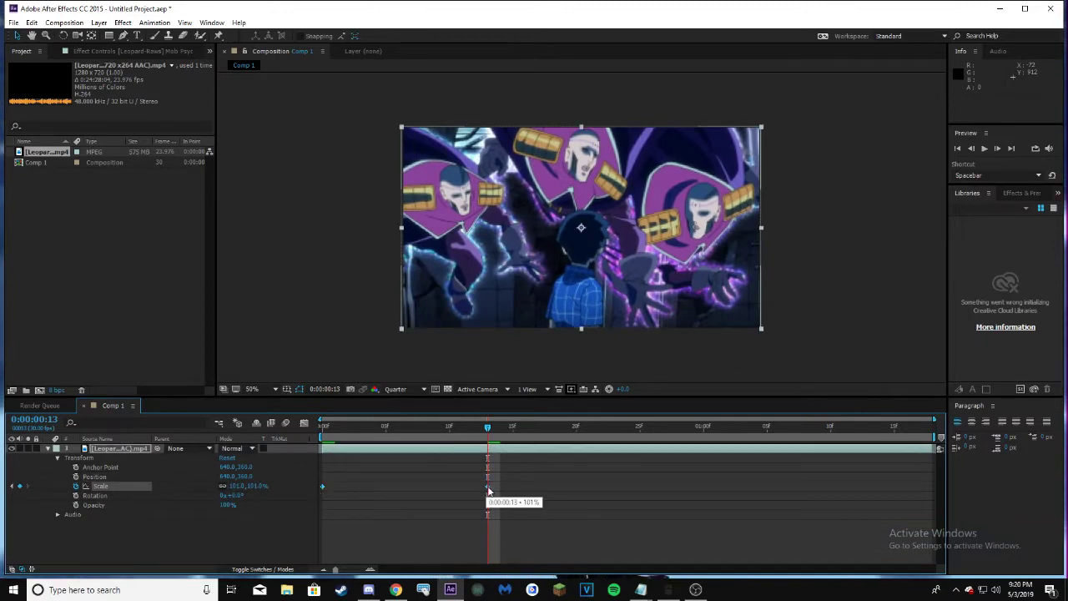
key("F9")
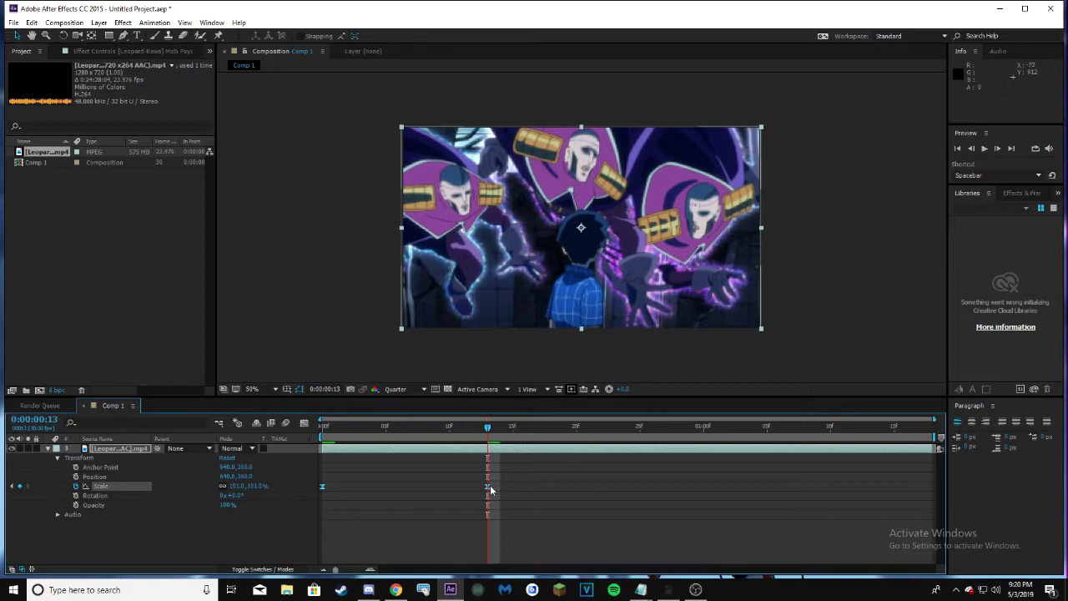
right_click(491, 490)
mouse_move(550, 477)
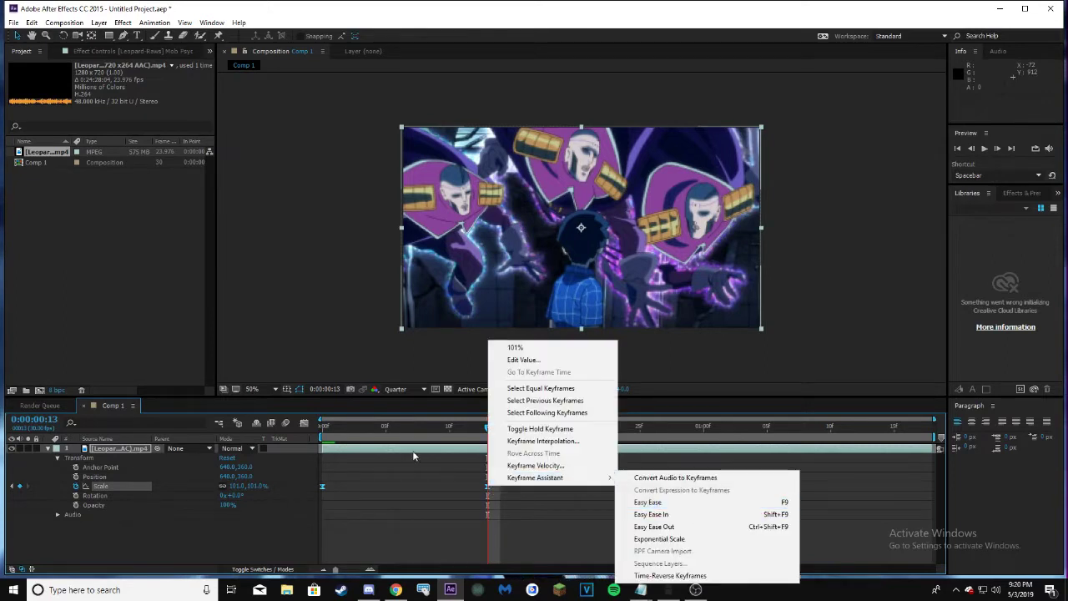
left_click(340, 490)
Reshape the Scale curve in the Graph Editor to fall steeply at the start and flatten out towards the second keyframe
left_click(322, 486)
left_click(303, 424)
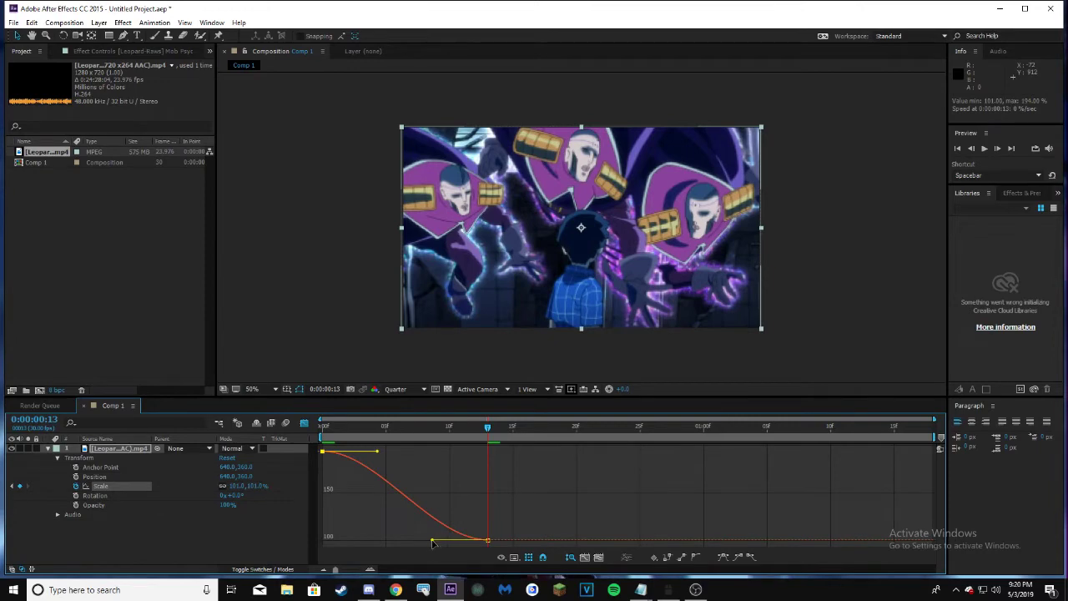
left_click_drag(431, 541, 299, 542)
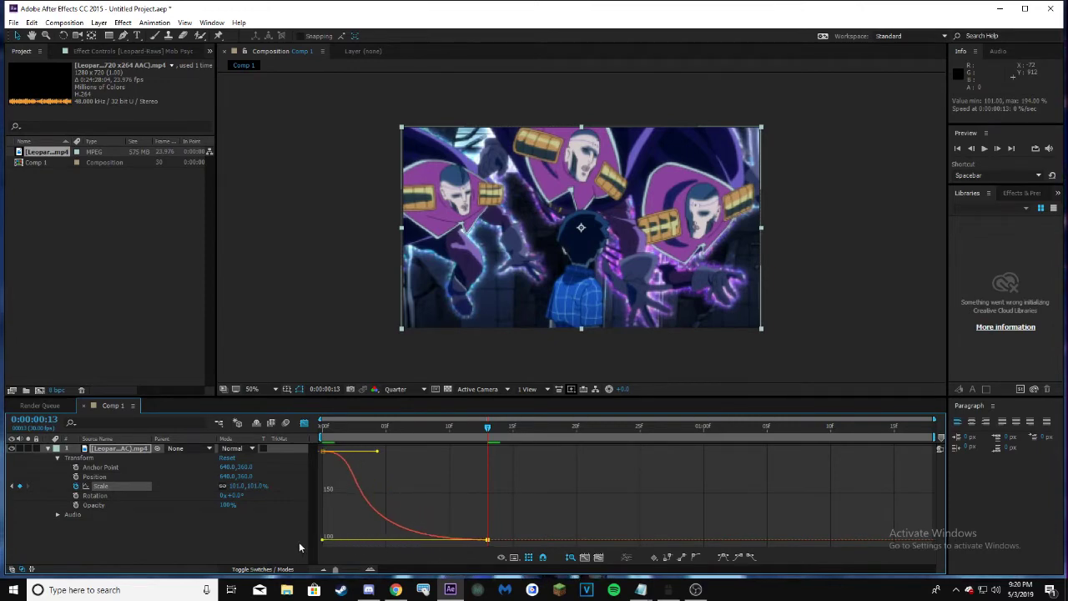
left_click_drag(377, 451, 331, 521)
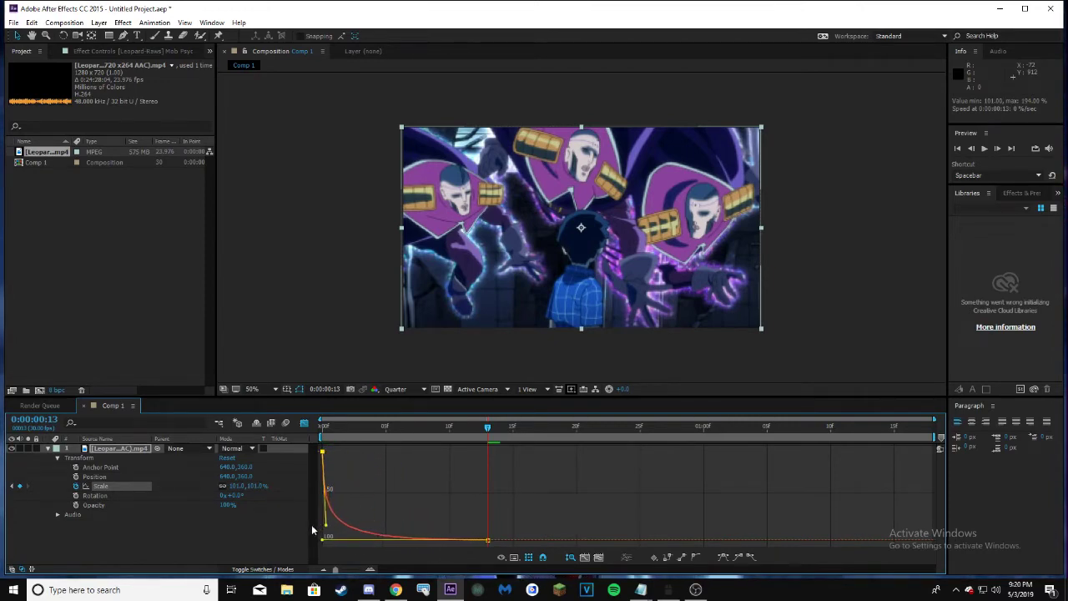
Play and scrub through the eased zoom-out from the first frame to check the motion
left_click(370, 569)
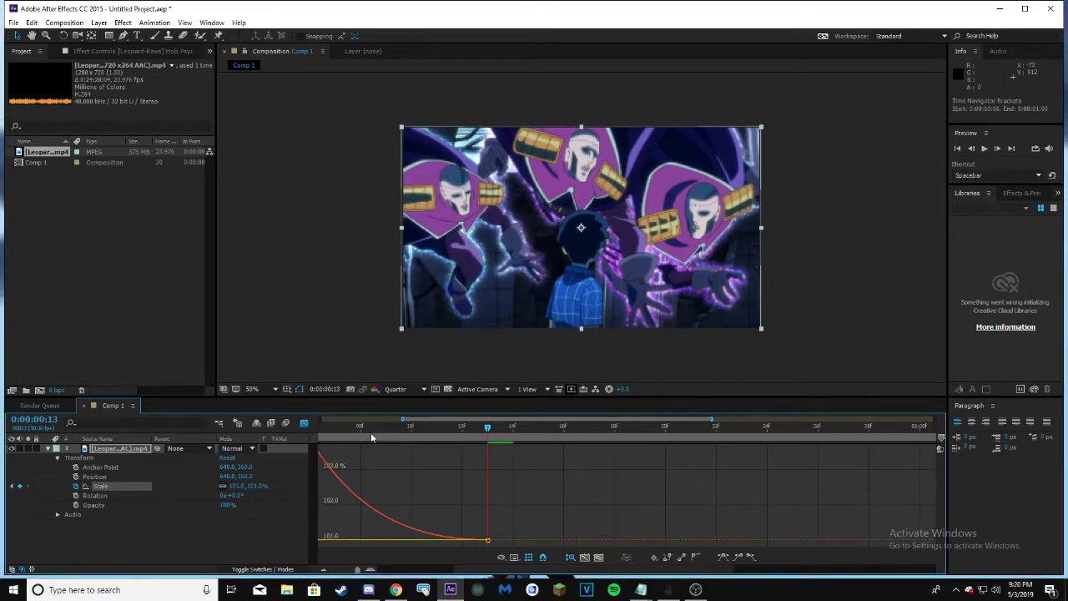
key("Home")
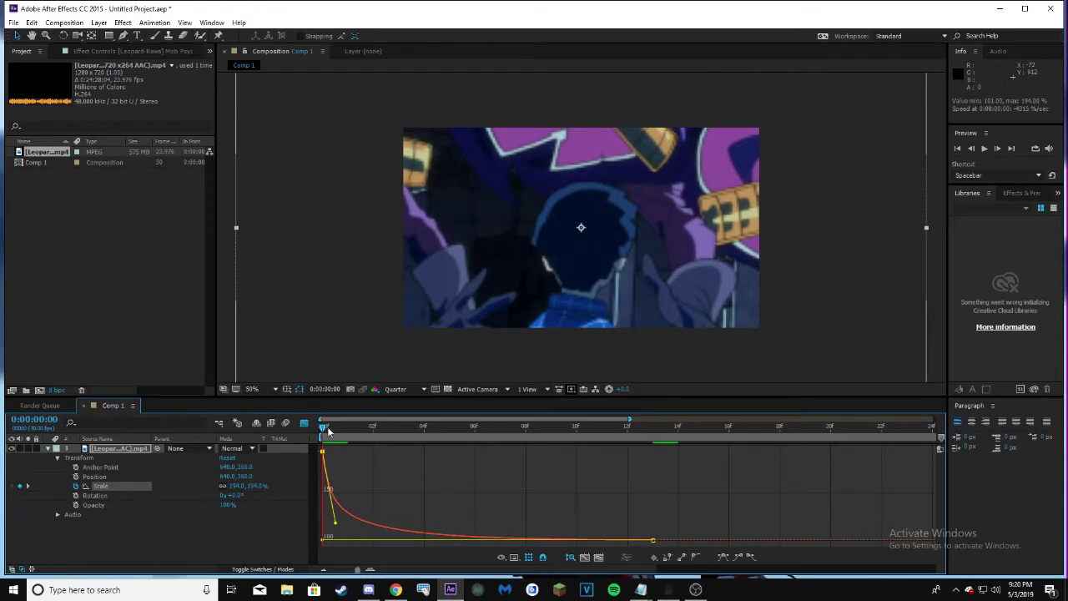
left_click_drag(328, 430, 450, 434)
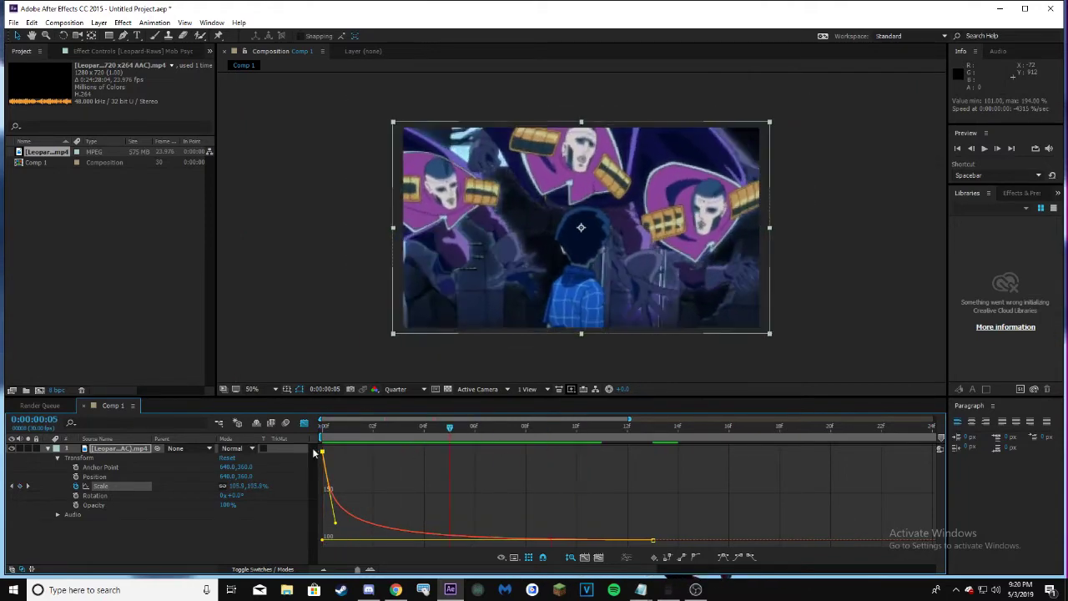
key("space")
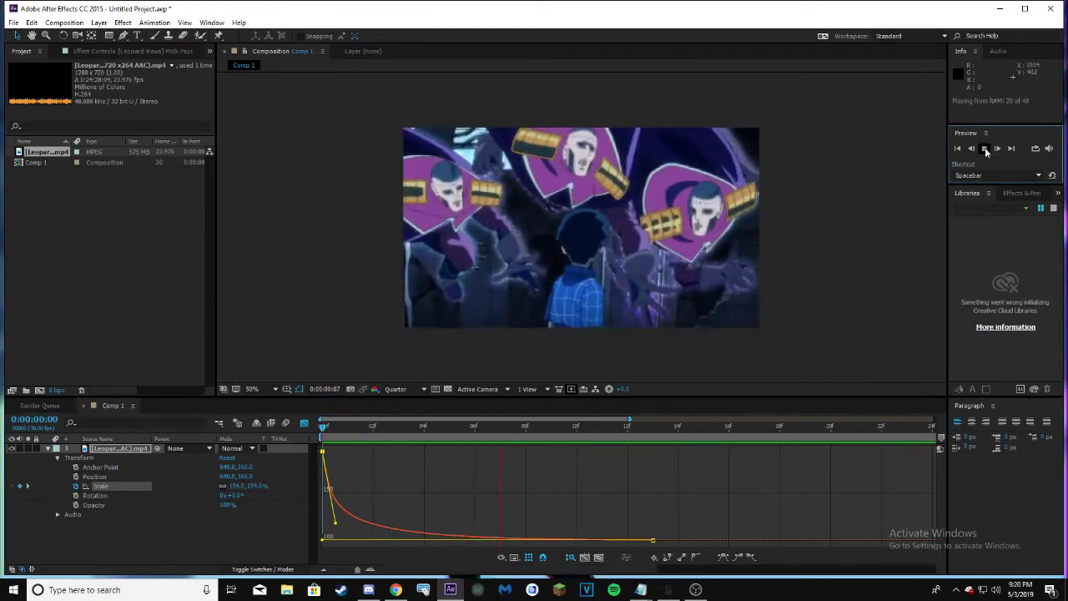
left_click_drag(324, 429, 354, 433)
mouse_move(434, 420)
left_mouse_down()
mouse_move(673, 405)
mouse_move(432, 435)
left_mouse_up()
left_click_drag(354, 434, 316, 424)
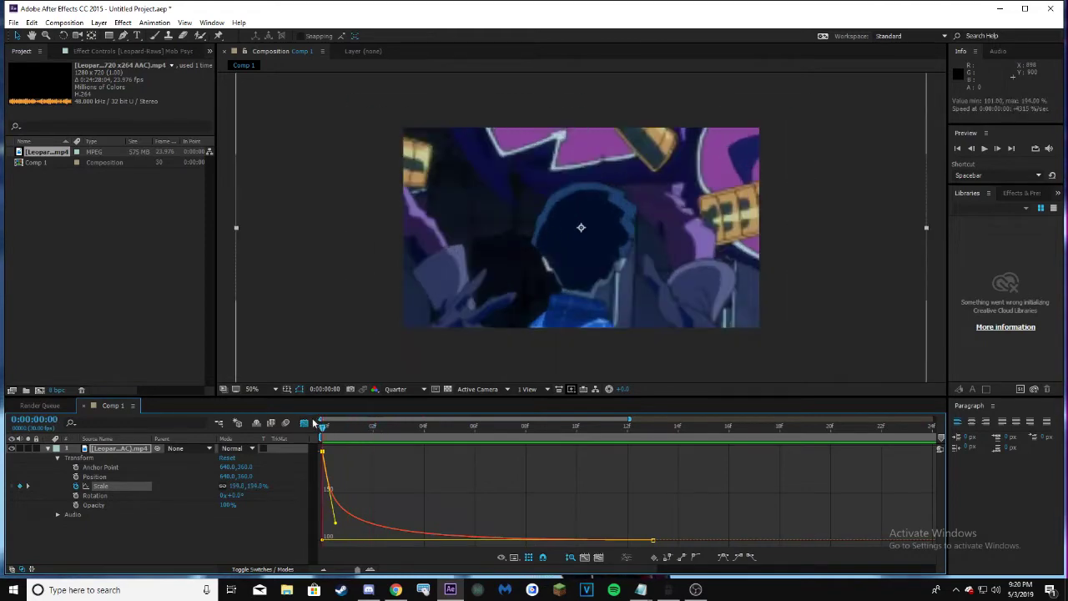
Return from the Graph Editor to the layer view and apply the Video Copilot Twitch effect to the clip
left_click(303, 424)
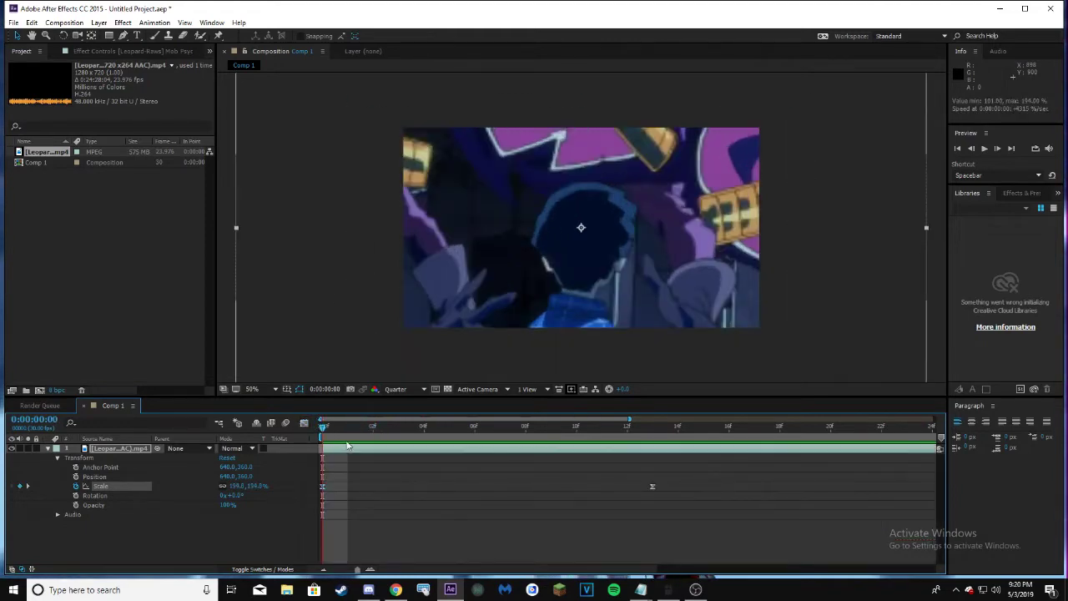
left_click(122, 21)
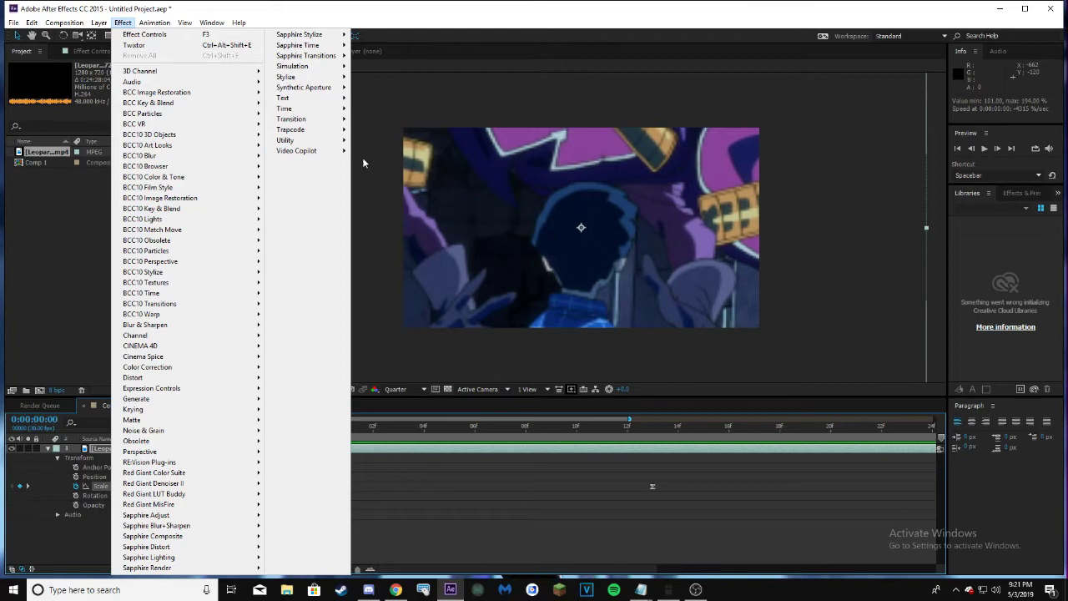
left_click(375, 161)
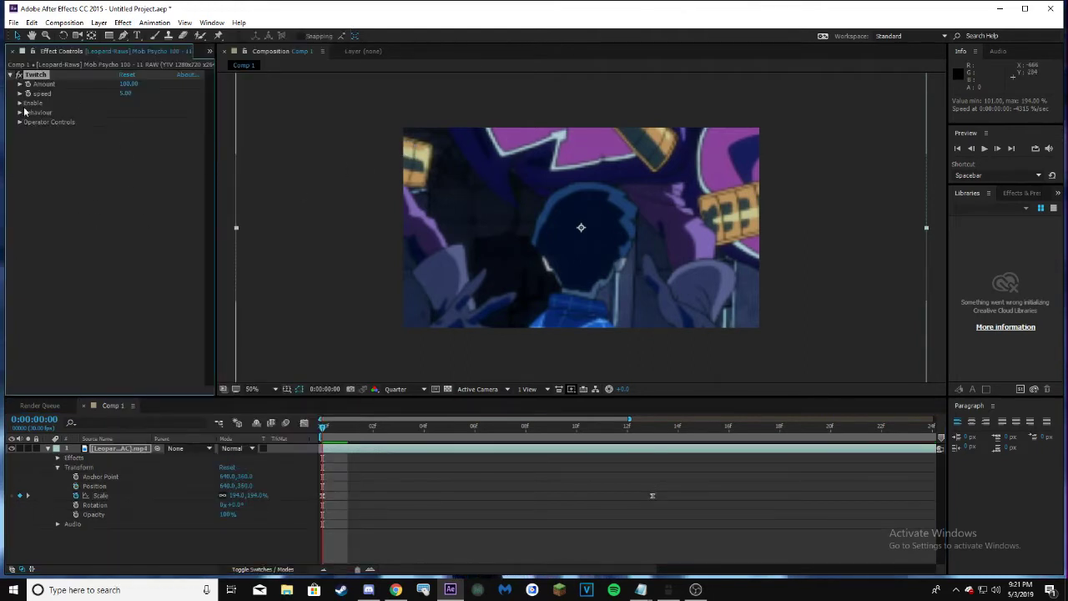
Set the Twitch effect's Amount to 50 and speed to 10, and enable only its Slide operator
left_click(21, 104)
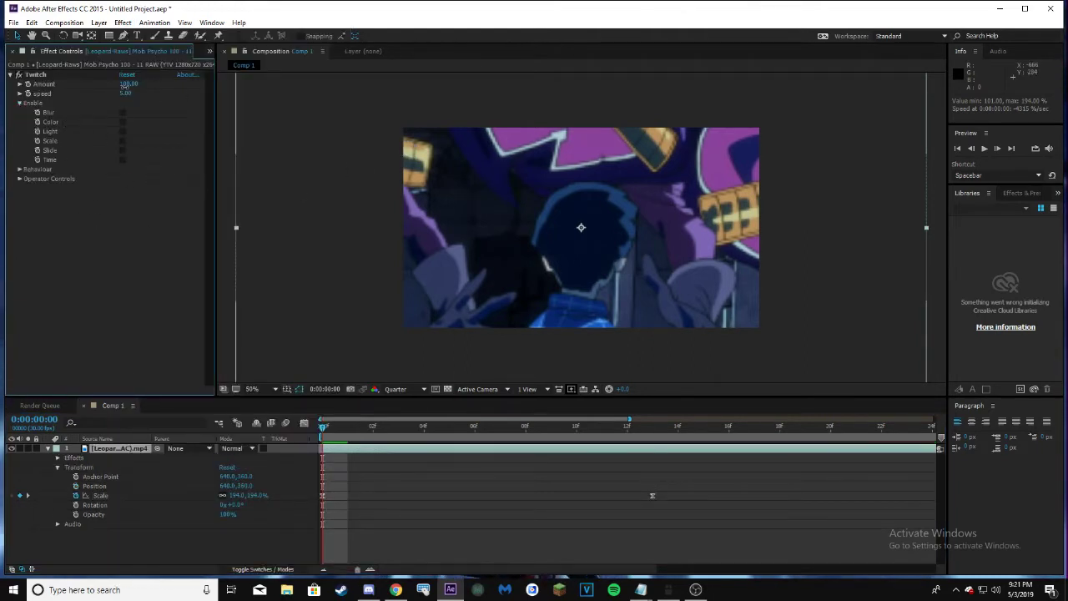
left_click_drag(125, 86, 106, 91)
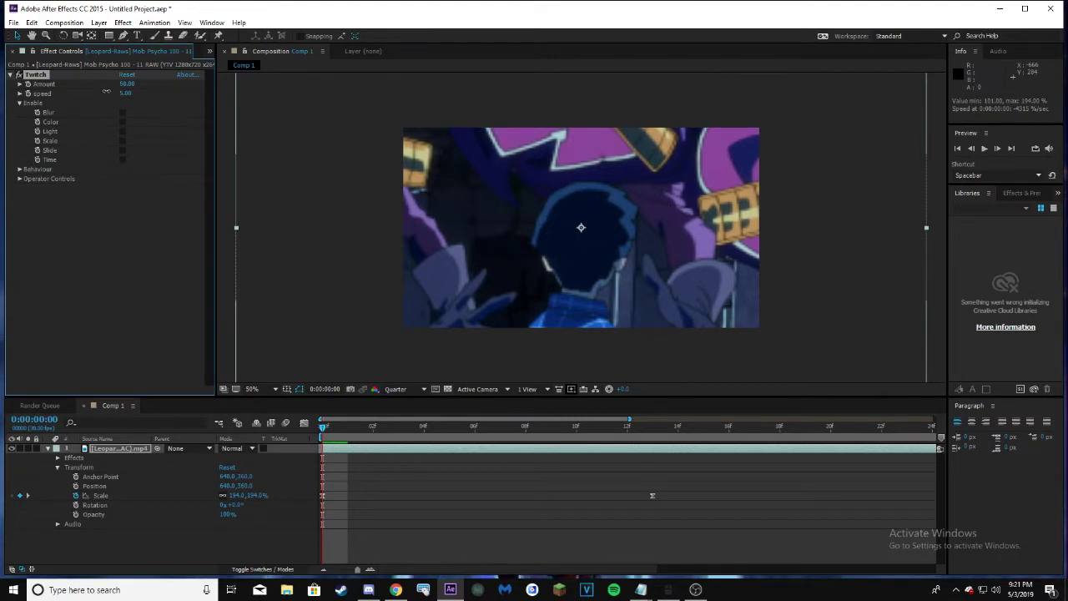
left_click_drag(127, 94, 130, 95)
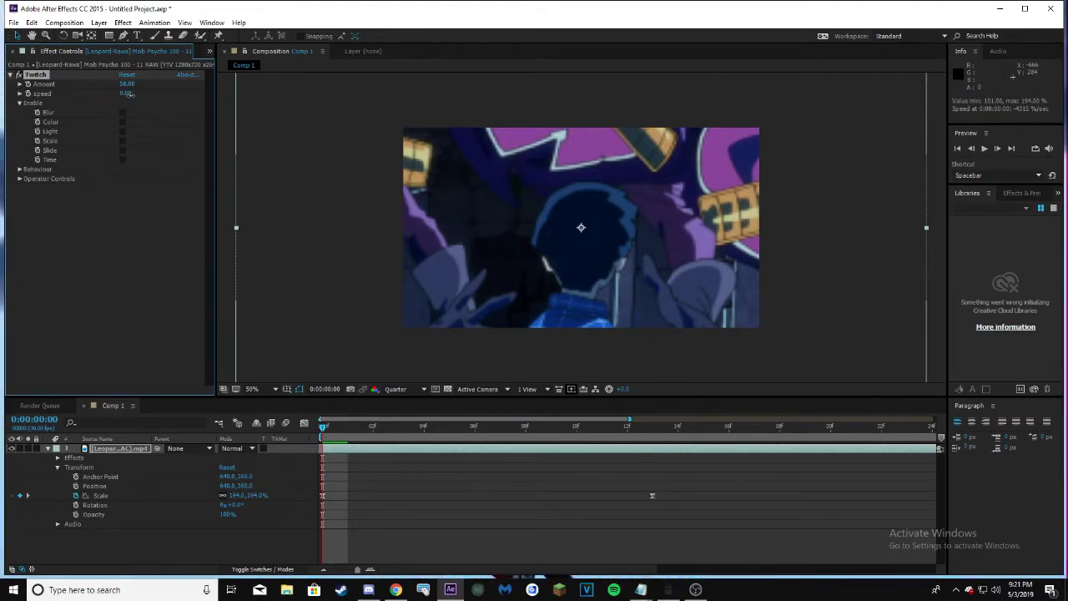
left_click(122, 151)
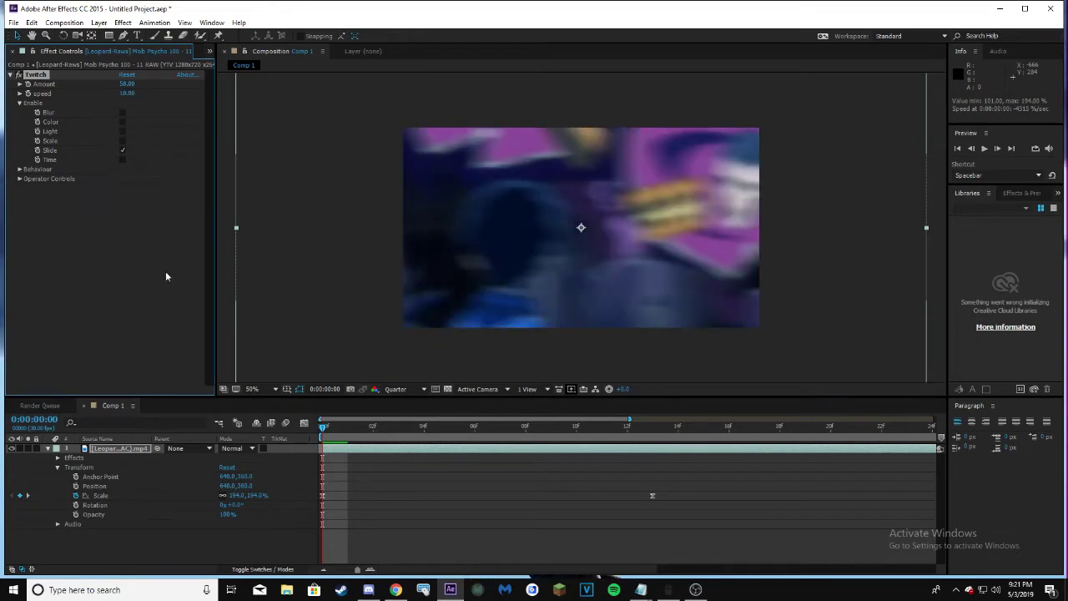
Expand the Slide operator controls of the Twitch effect
left_click(19, 179)
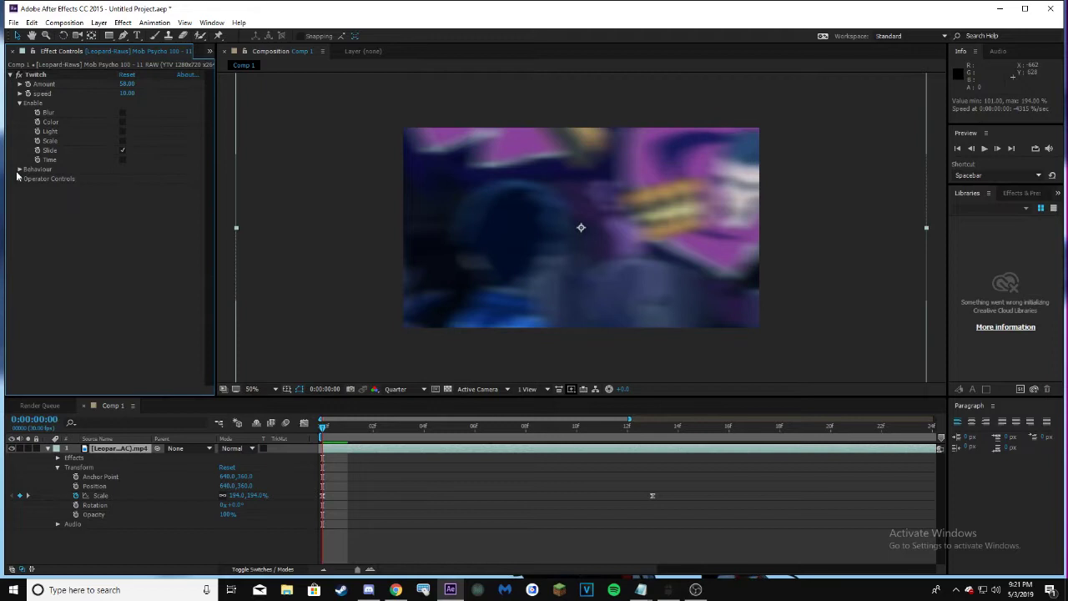
left_click(20, 180)
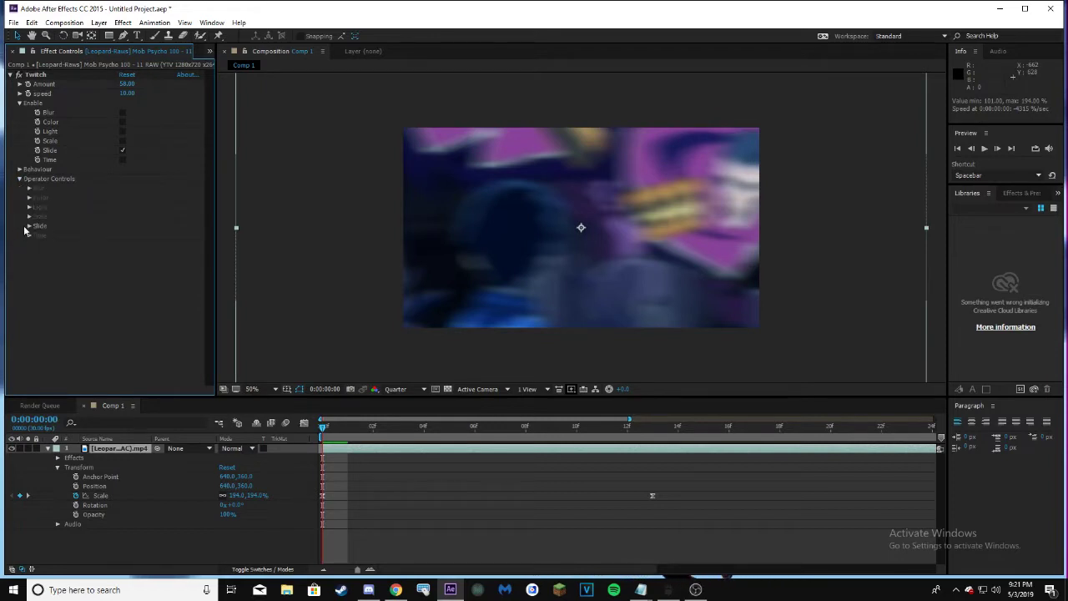
left_click(30, 227)
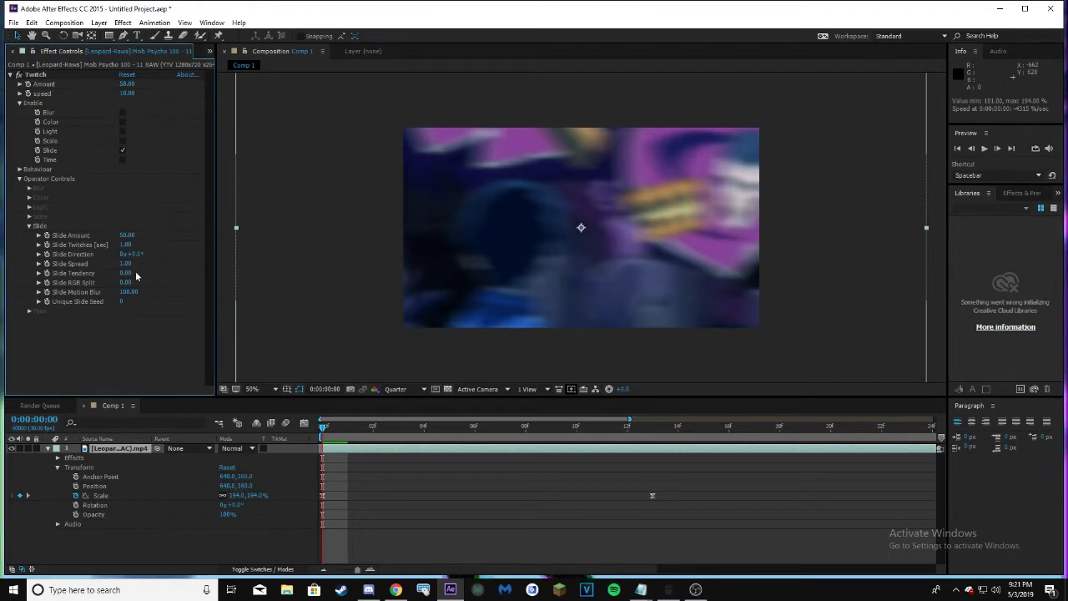
Try a Slide Spread of 0 on the Twitch effect and undo the change
left_click_drag(126, 264, 53, 273)
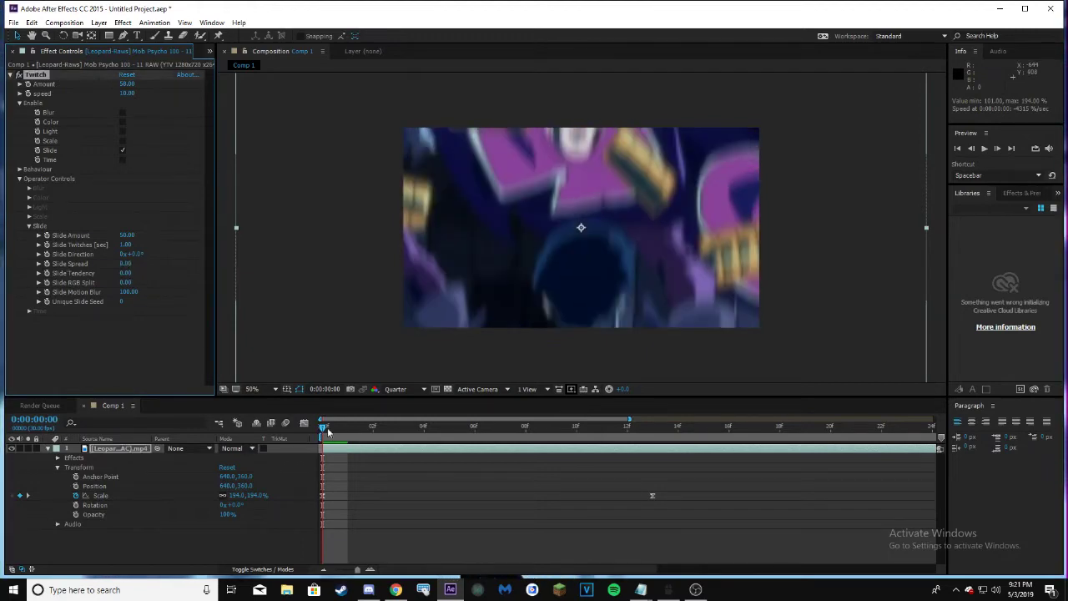
left_click_drag(328, 431, 114, 409)
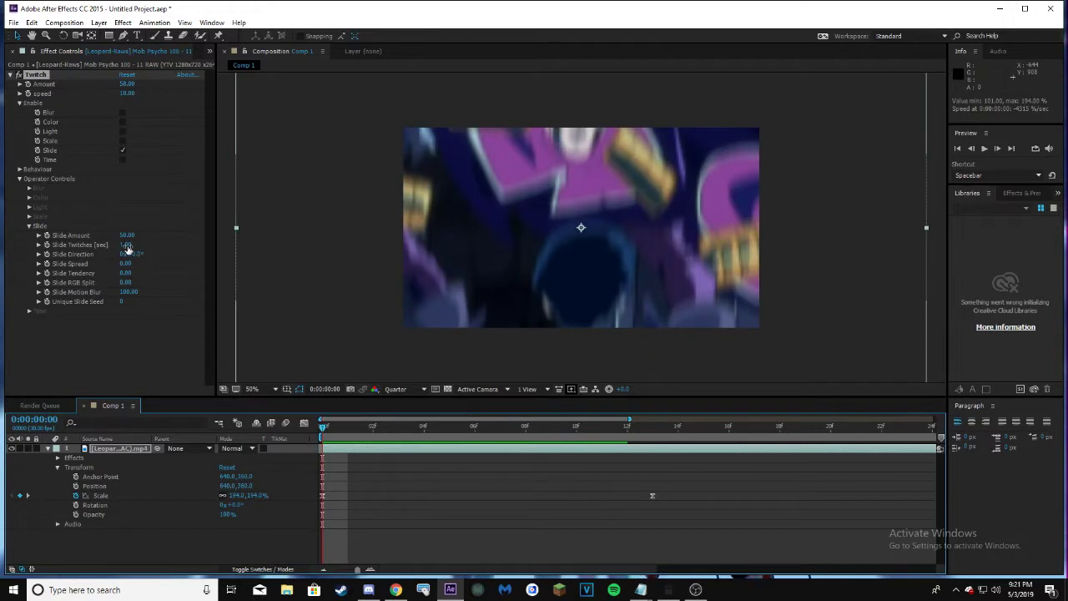
left_click(31, 23)
left_click(42, 34)
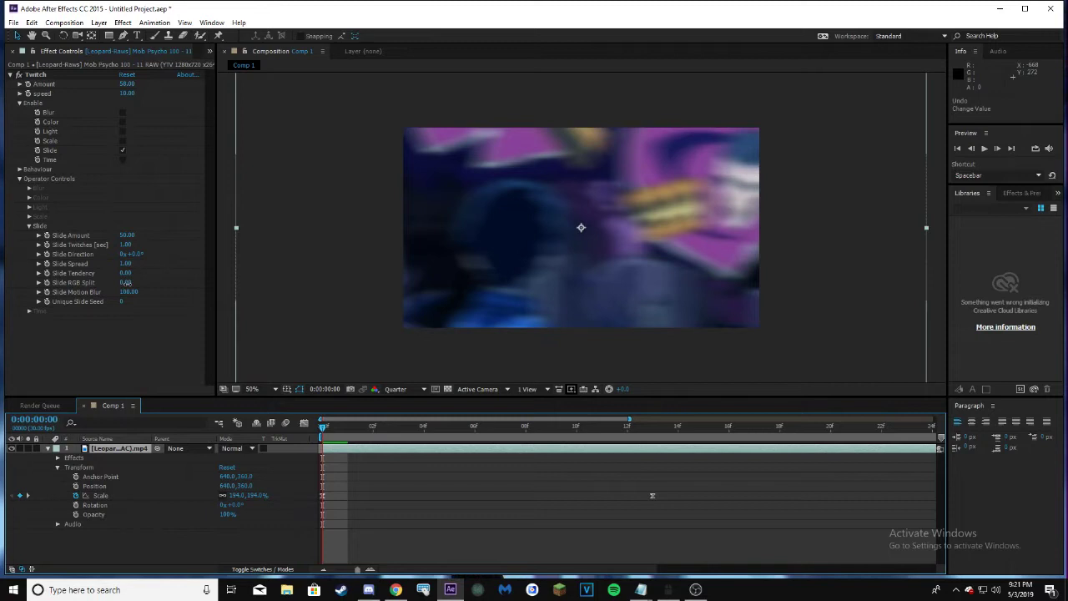
Raise the Twitch effect's Slide RGB Split to 8 and start keyframing its Amount at the first frame
mouse_move(127, 283)
left_mouse_down()
mouse_move(48, 291)
mouse_move(126, 302)
mouse_move(82, 296)
mouse_move(124, 284)
left_mouse_up()
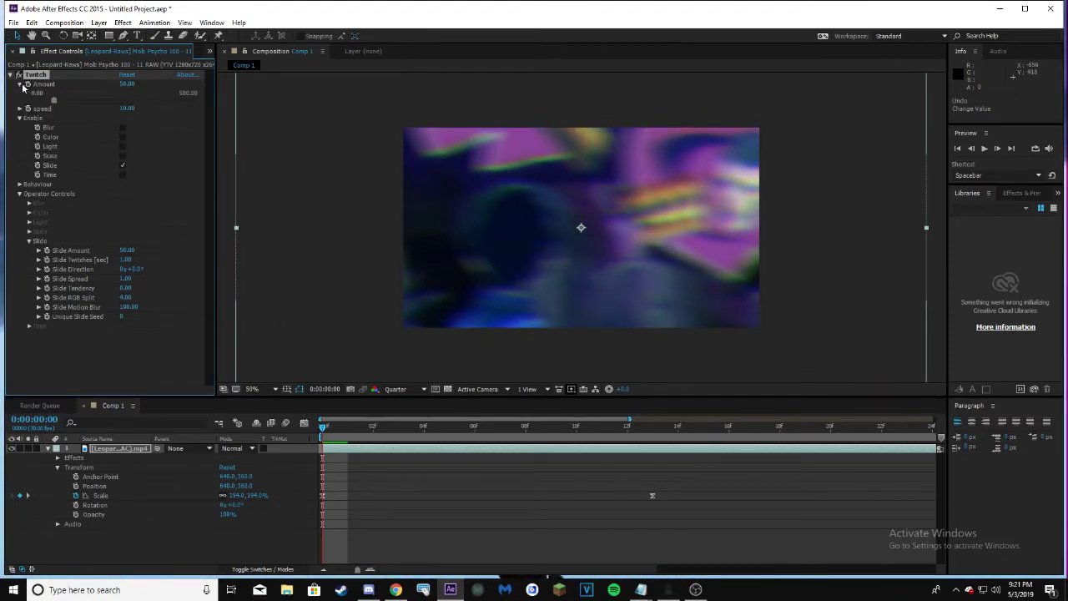
left_click_drag(128, 284, 130, 286)
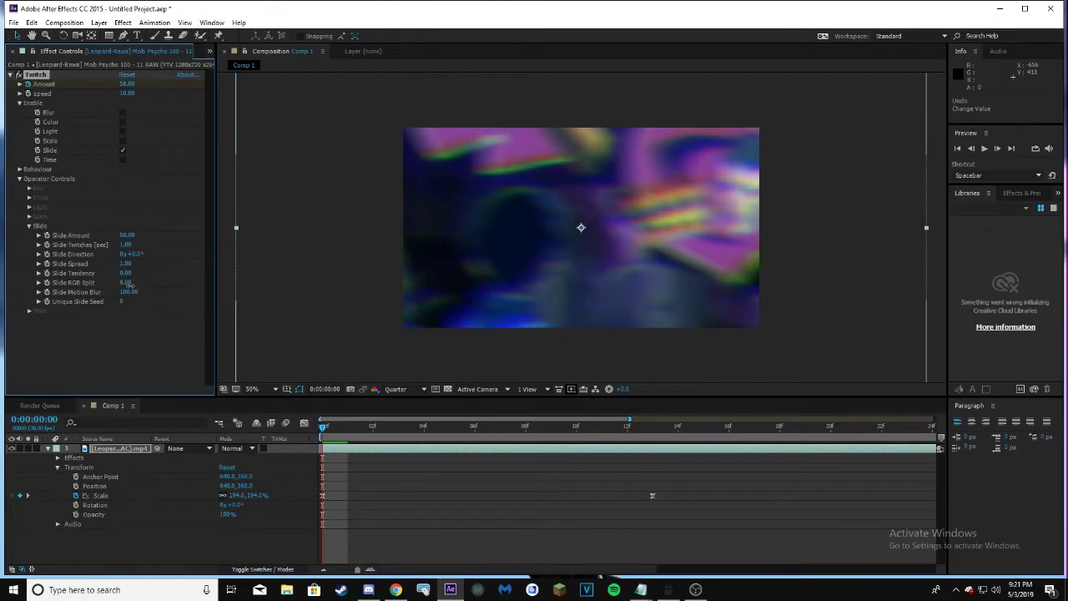
Set the Twitch Amount to 0 at 0:00:00:05 and return to the first frame
left_click_drag(320, 427, 443, 426)
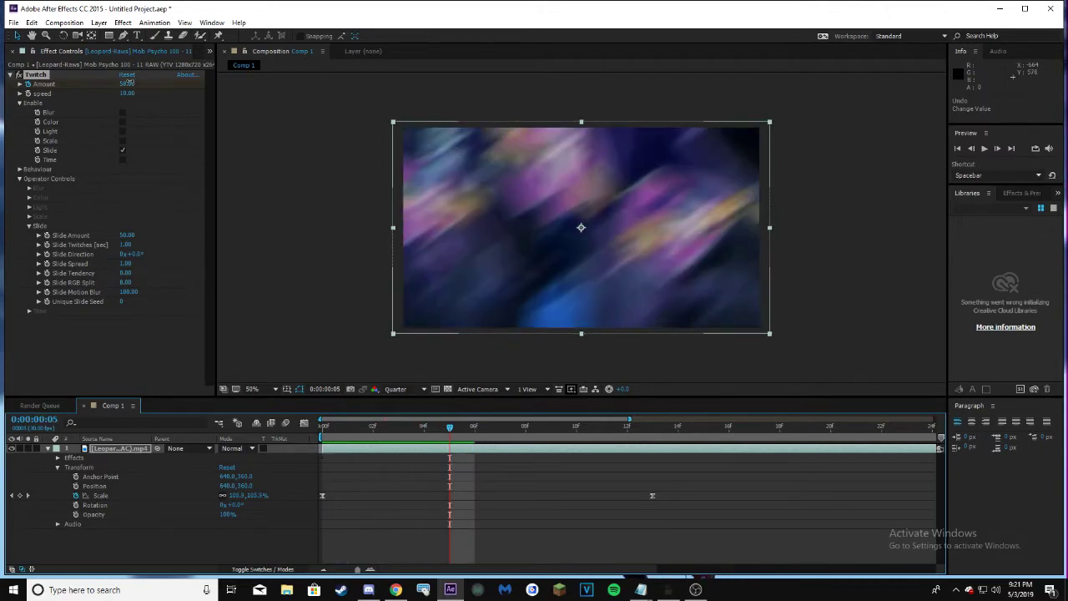
left_click(125, 84)
type("0")
key("Return")
key("Home")
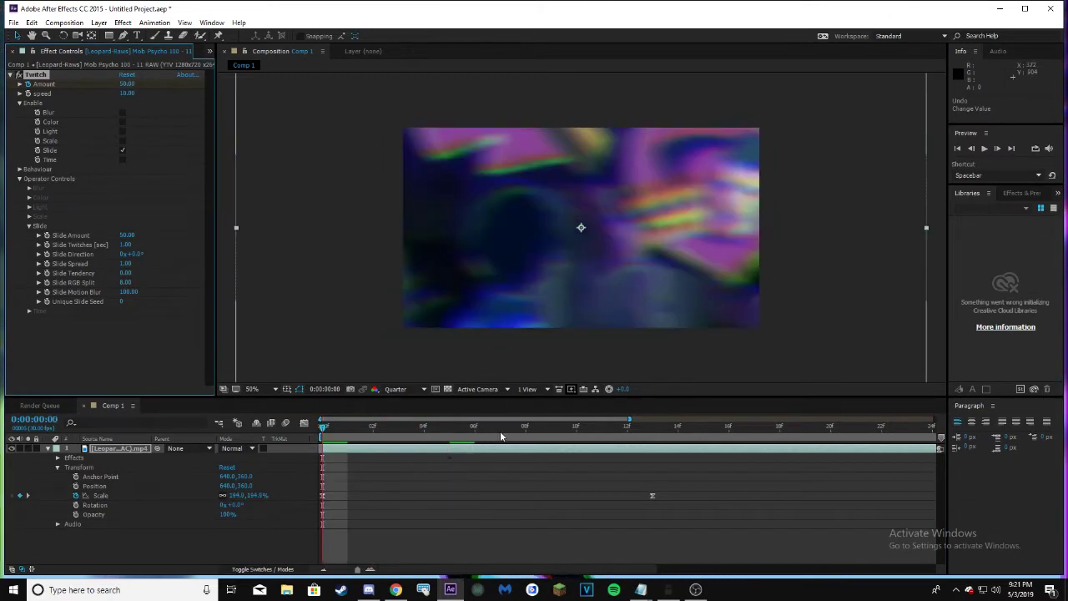
Ease both Twitch Amount keyframes and bend their curve steeply at its ends in the Graph Editor
key("u")
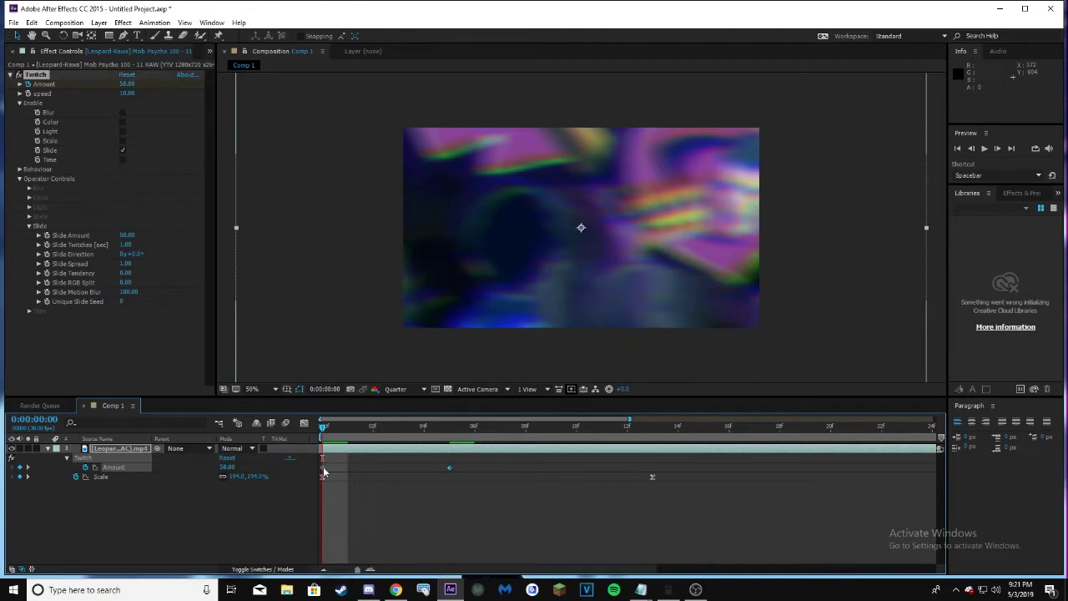
right_click(322, 468)
mouse_move(407, 459)
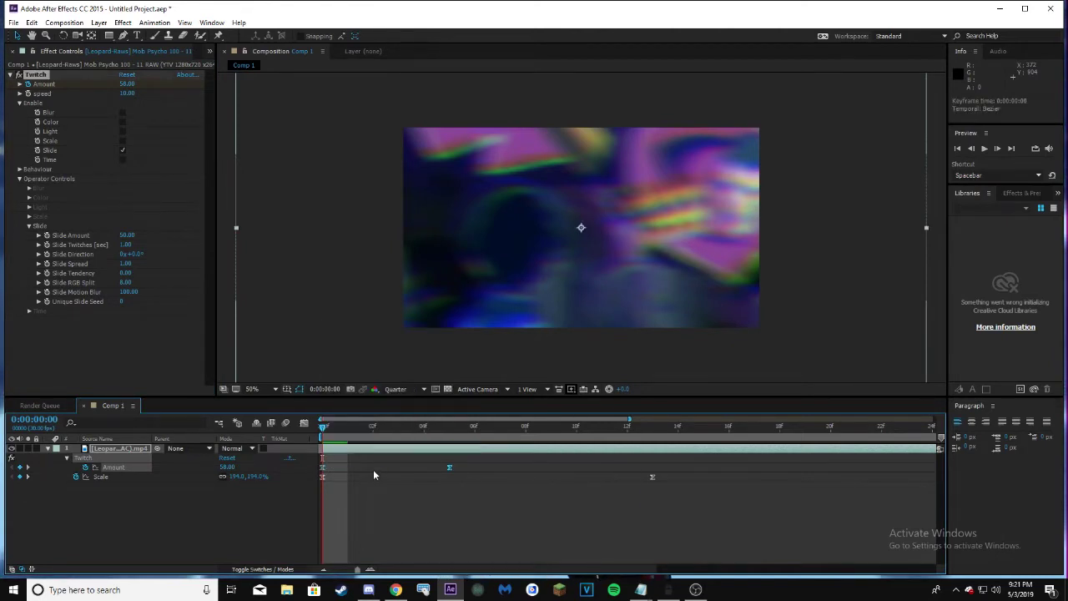
left_click(304, 423)
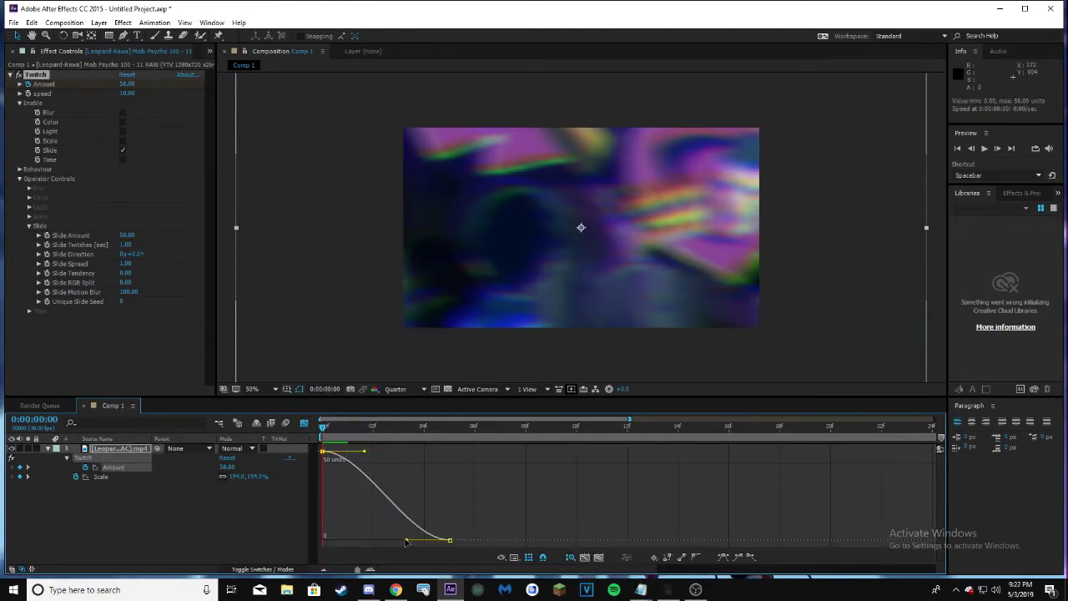
left_click_drag(409, 539, 455, 535)
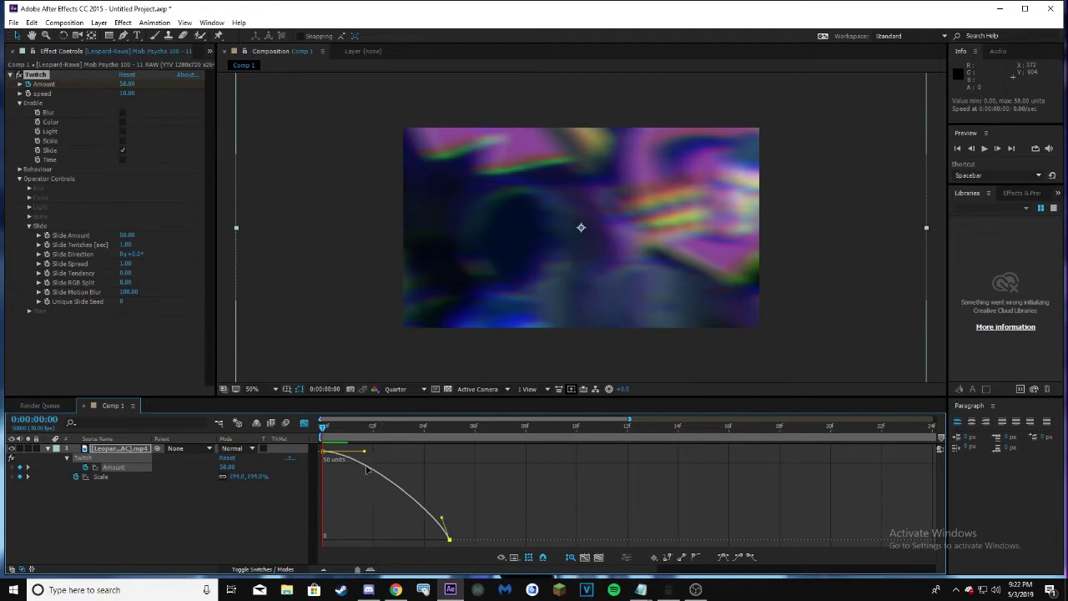
Scrub and play the clip from the first frame to check how the shake fades out
left_click_drag(323, 431, 443, 420)
key("space")
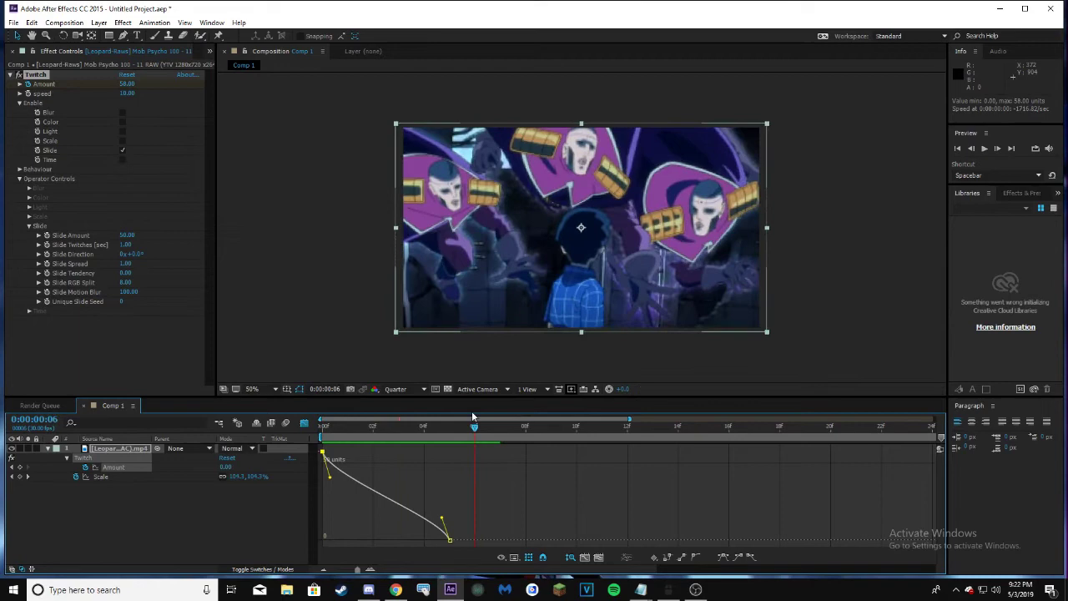
left_click(985, 148)
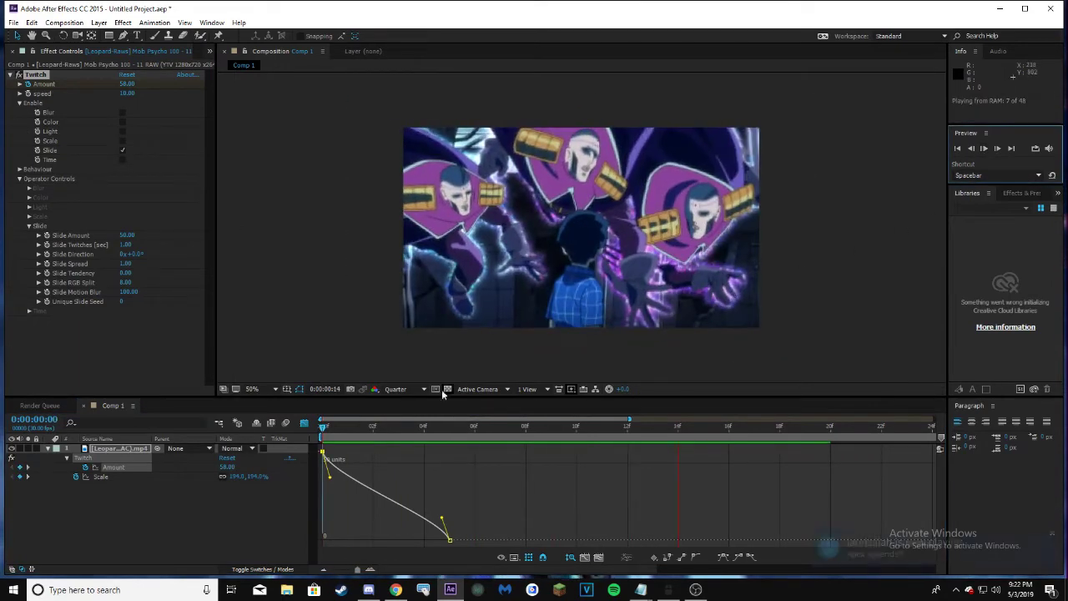
left_click(489, 424)
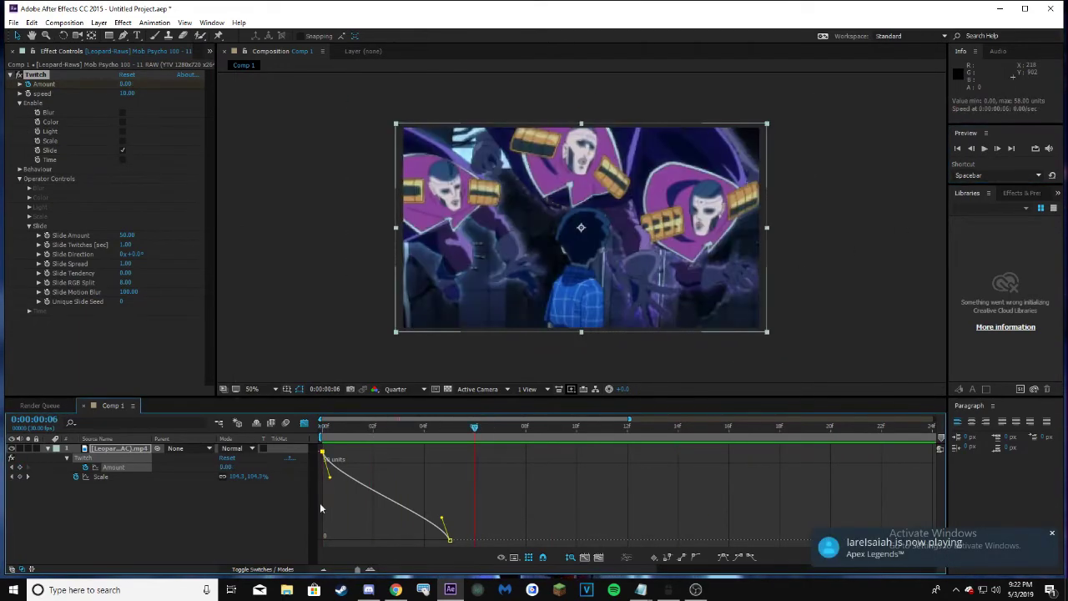
Return to the layer view, end the work area at 0:00:00:13 and play that range
left_click(324, 569)
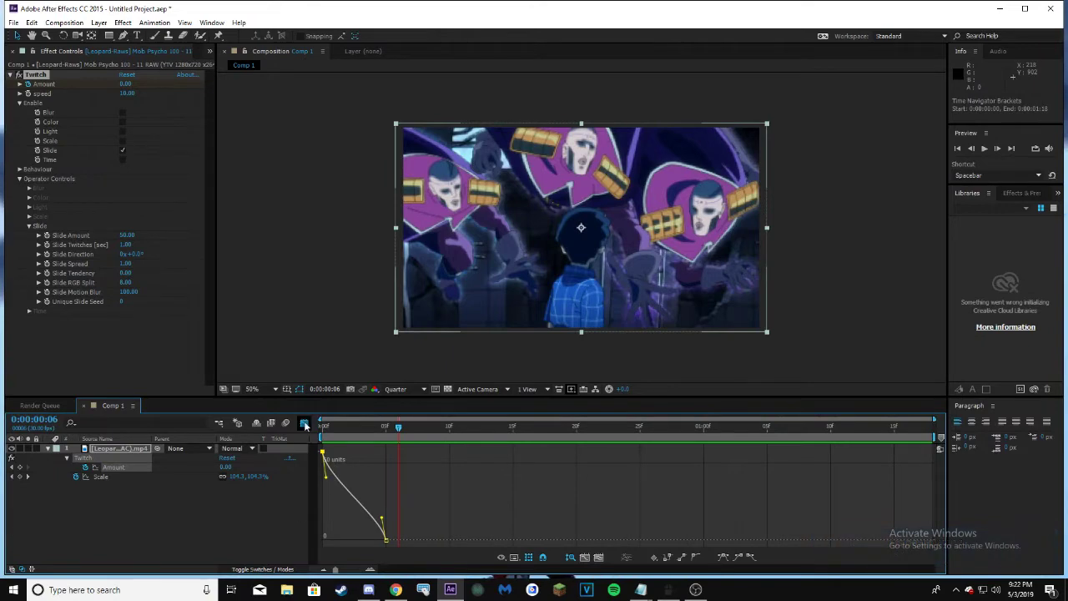
left_click(304, 424)
left_click_drag(932, 438, 518, 447)
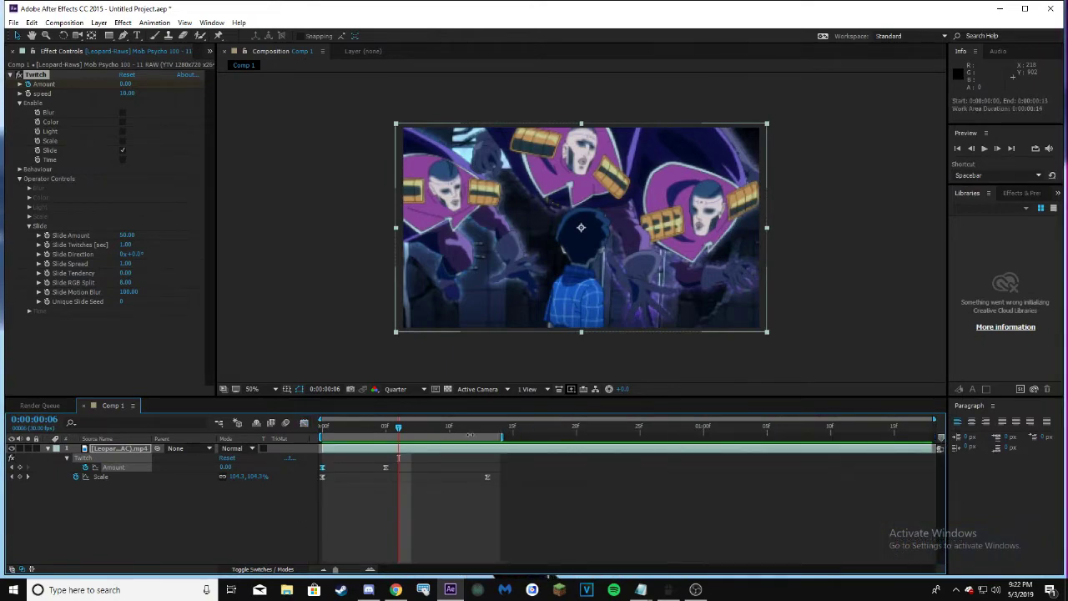
key("space")
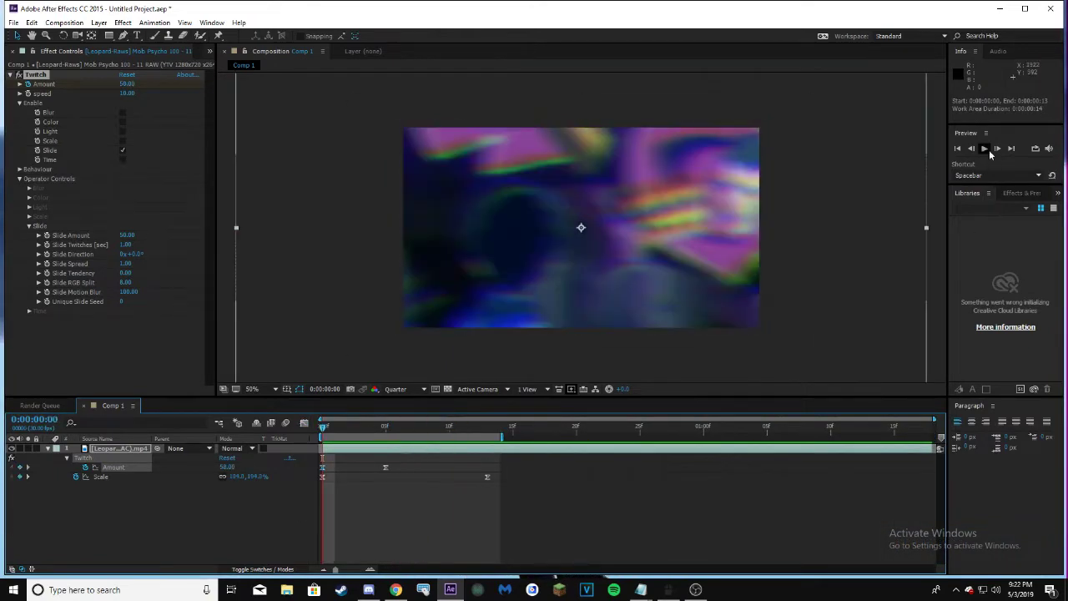
left_click(985, 148)
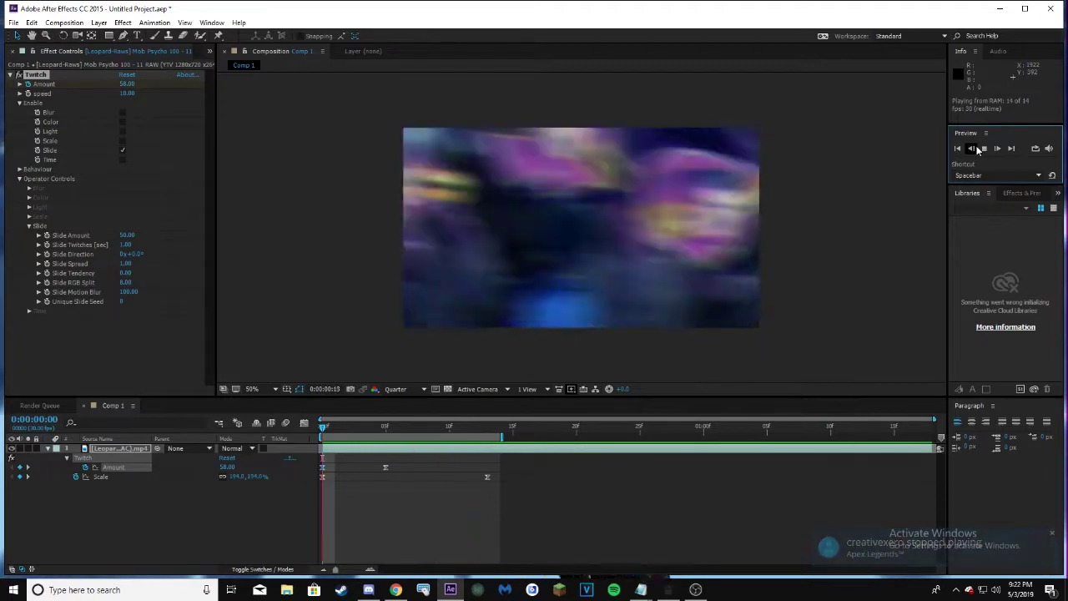
key("space")
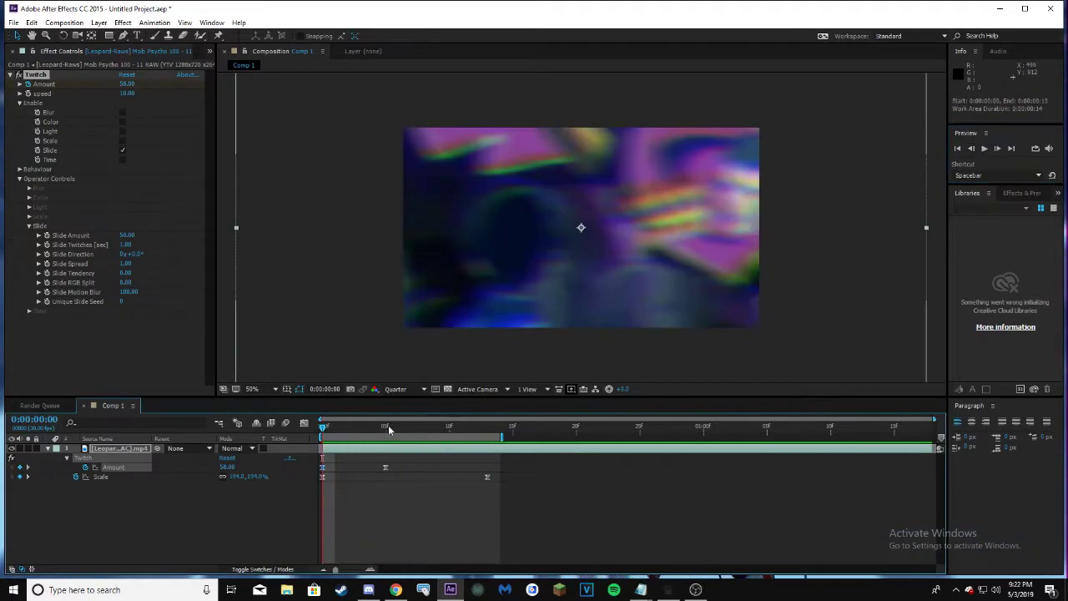
Move the second Twitch Amount keyframe to 0:00:00:03 and preview it, extending the work area to 0:00:01:07
left_click_drag(385, 472, 371, 474)
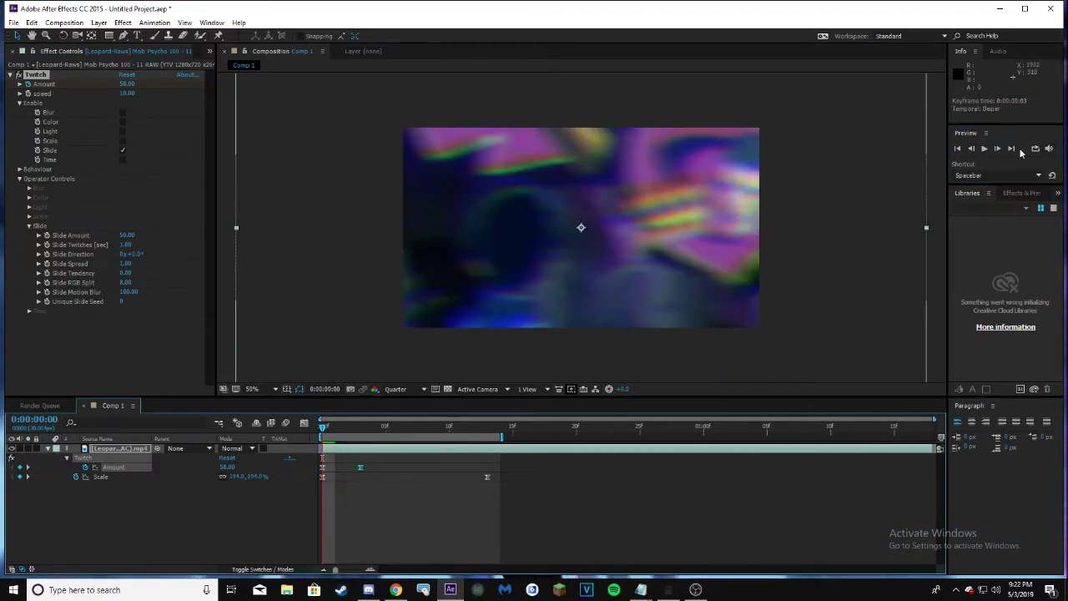
left_click(984, 148)
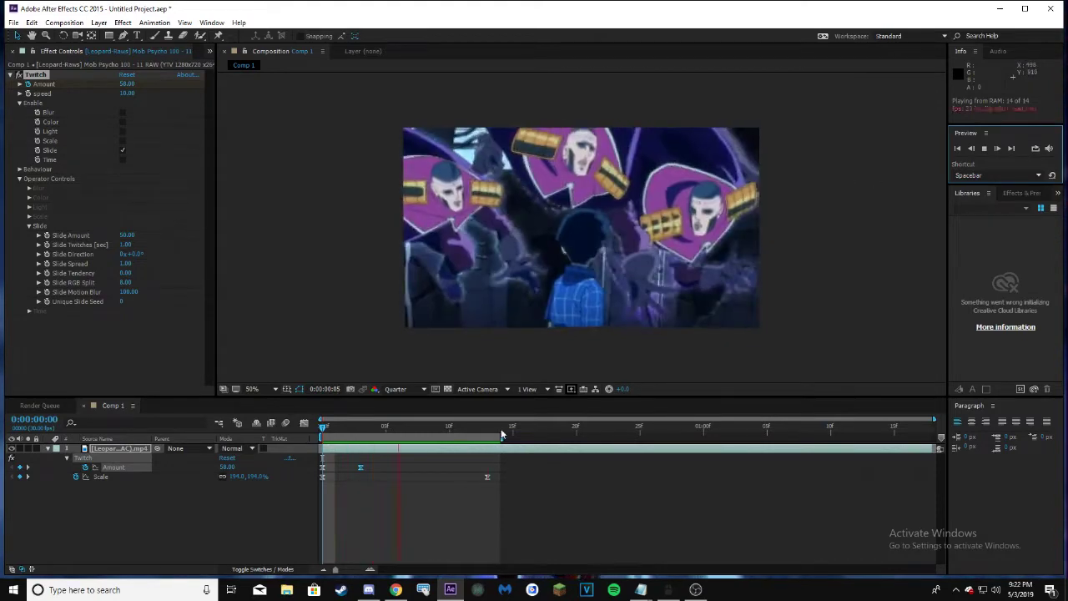
left_click_drag(504, 434, 806, 436)
key("space")
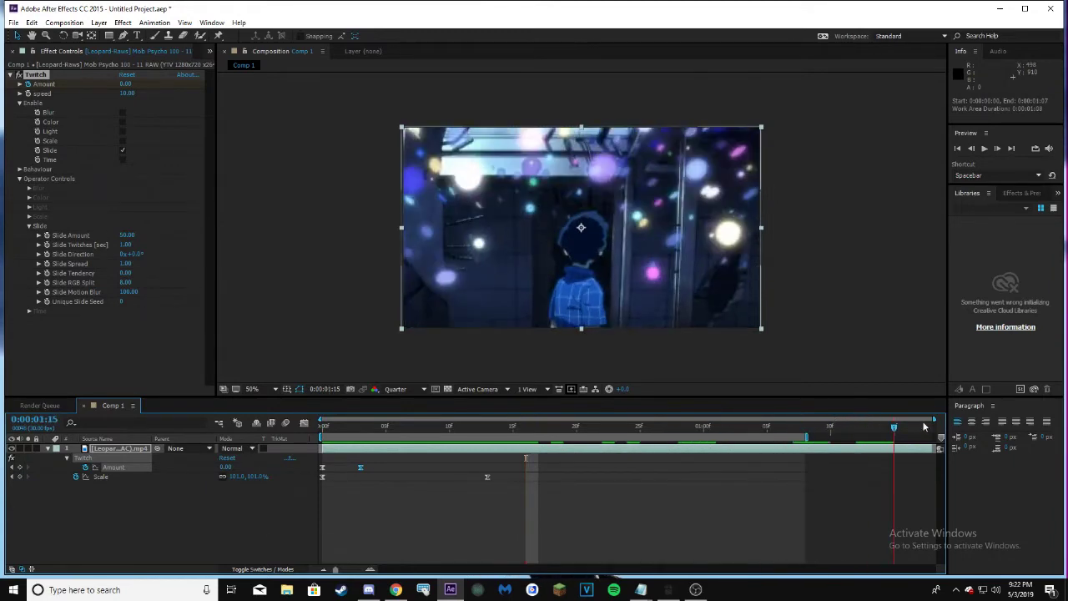
Split the clip at 0:00:01:00, enable time remapping on the second part and shift its remap time to a later source moment
left_click(654, 441)
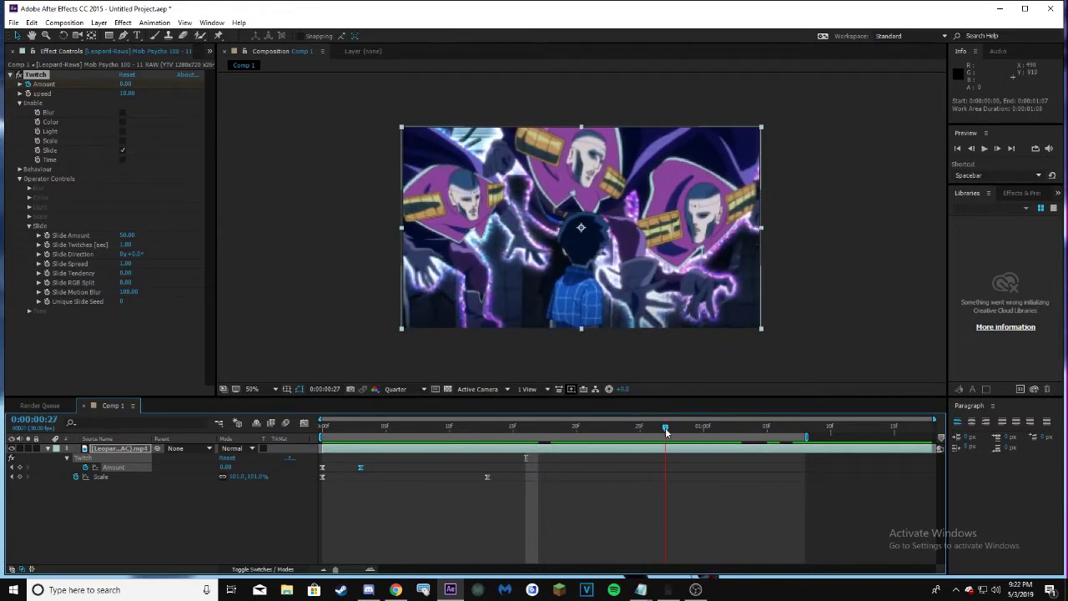
key("ctrl+d")
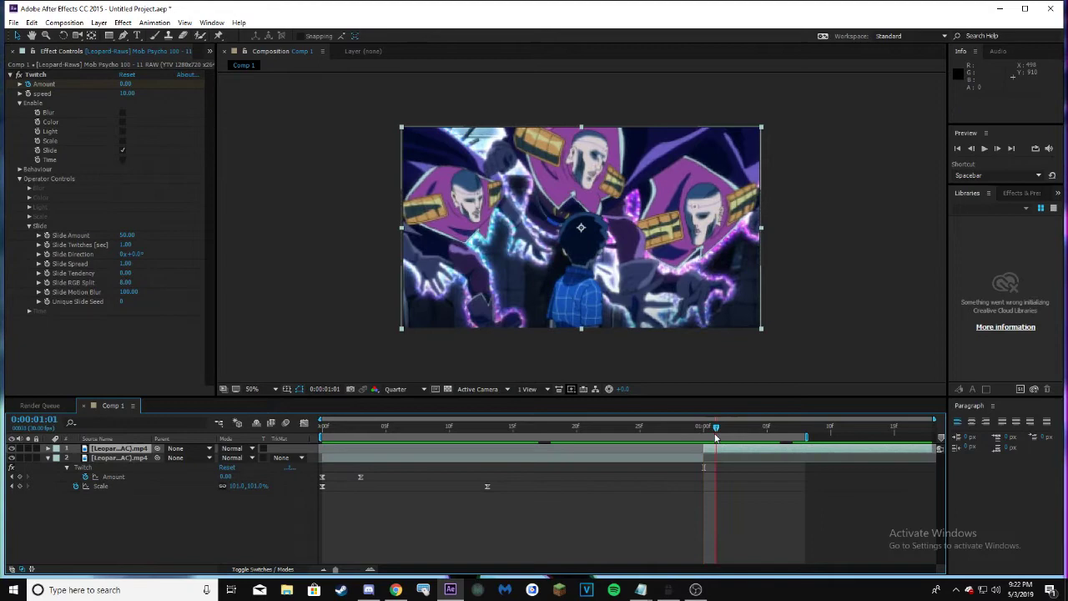
right_click(726, 448)
mouse_move(773, 90)
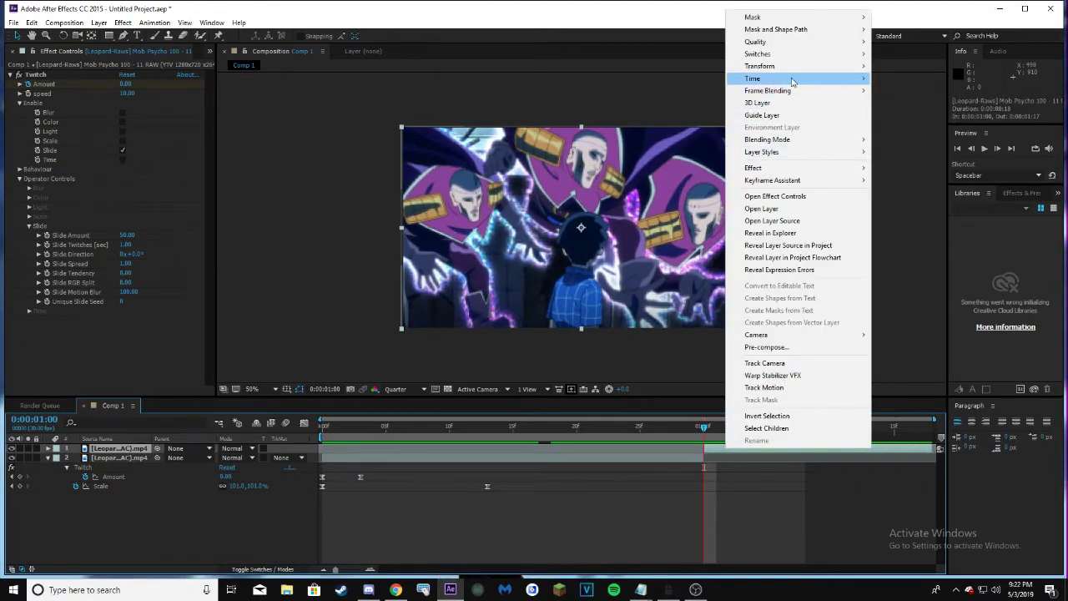
left_click(914, 77)
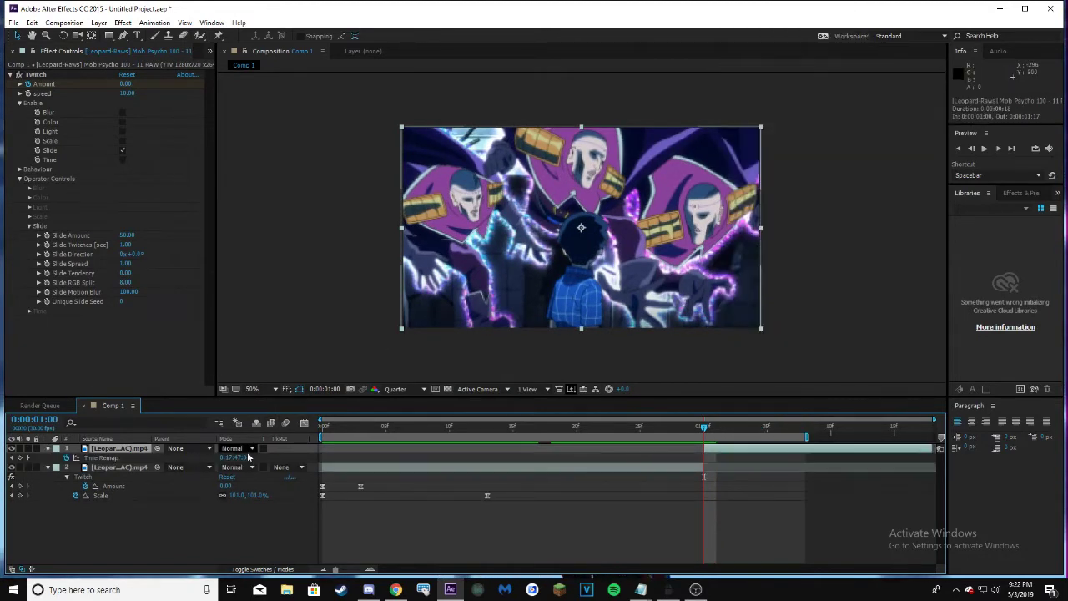
left_click_drag(248, 456, 239, 455)
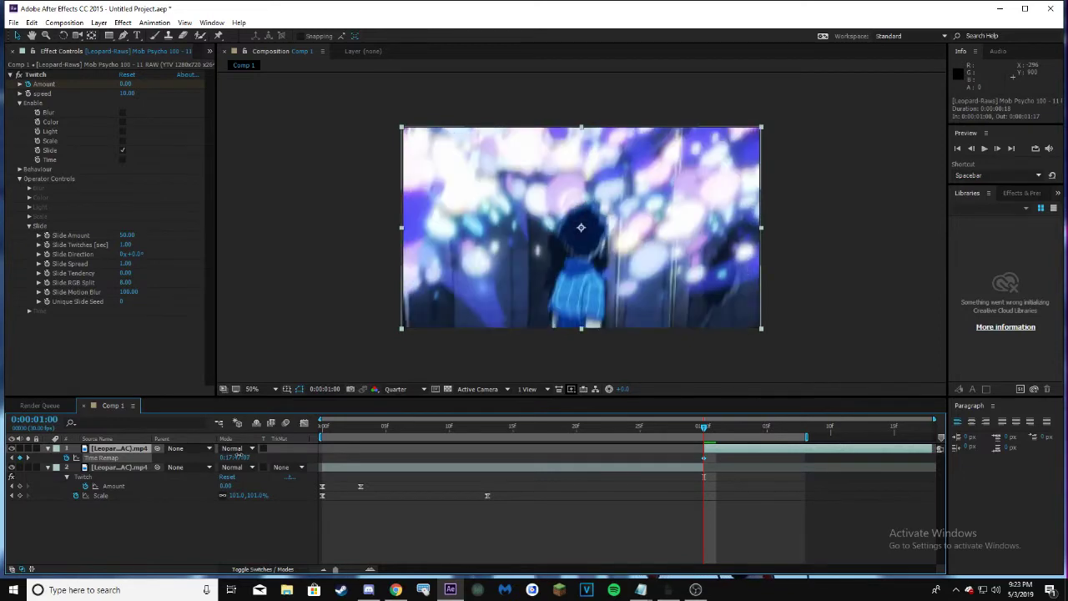
Extend the work area to 0:00:01:17 and add a Scale keyframe to the first clip part at 0:00:00:21
left_click_drag(709, 434, 589, 431)
left_click_drag(539, 481, 590, 427)
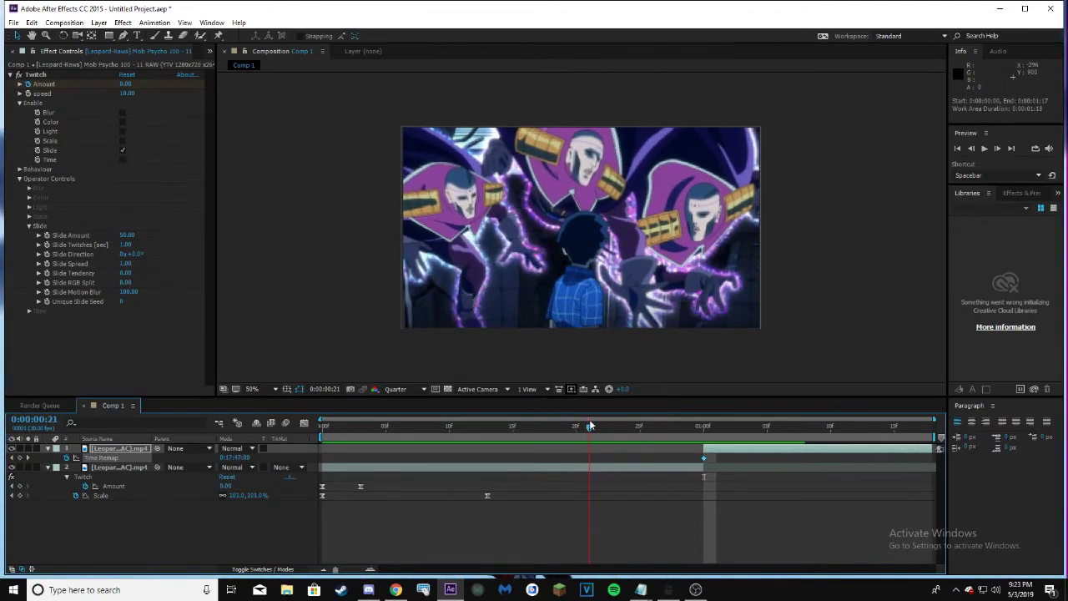
left_click(20, 496)
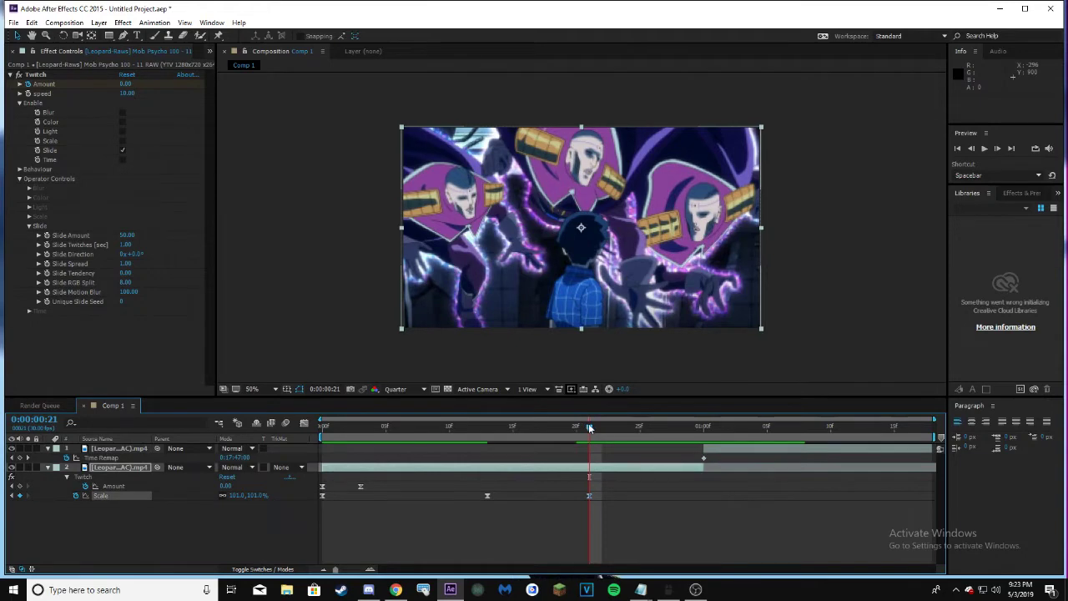
Set the first clip part's Scale to 195% at 0:00:00:29
left_click(701, 427)
left_click_drag(699, 425, 691, 428)
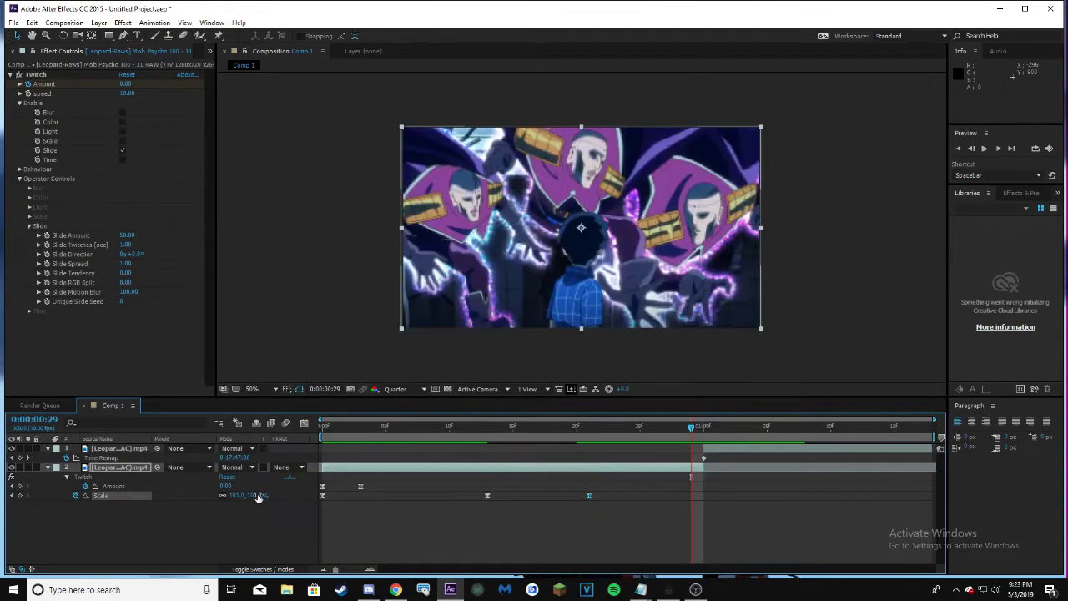
type("189")
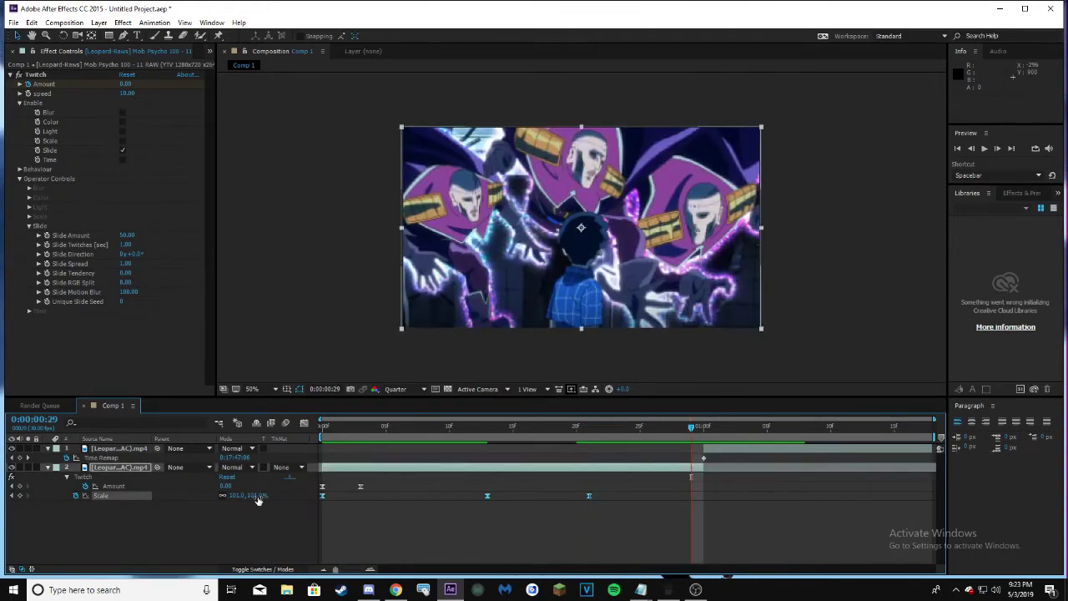
key("Return")
left_click_drag(311, 497, 310, 498)
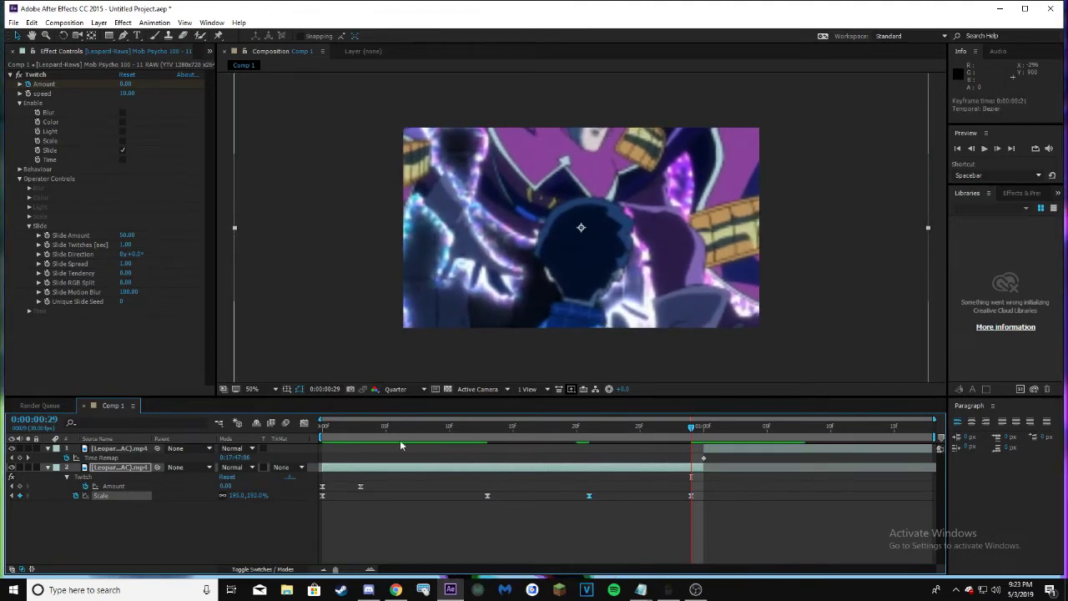
Shape the first clip part's Scale curve to rise sharply into the 0:00:00:29 keyframe, and preview the zoom-in
left_click(304, 423)
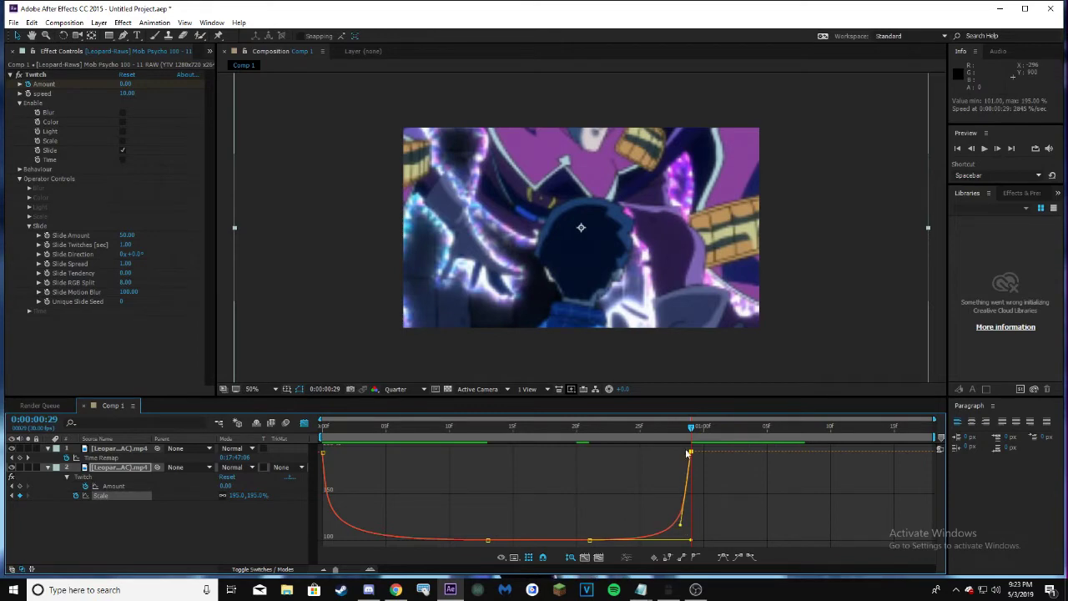
left_click_drag(691, 434, 270, 440)
key("space")
left_click(983, 149)
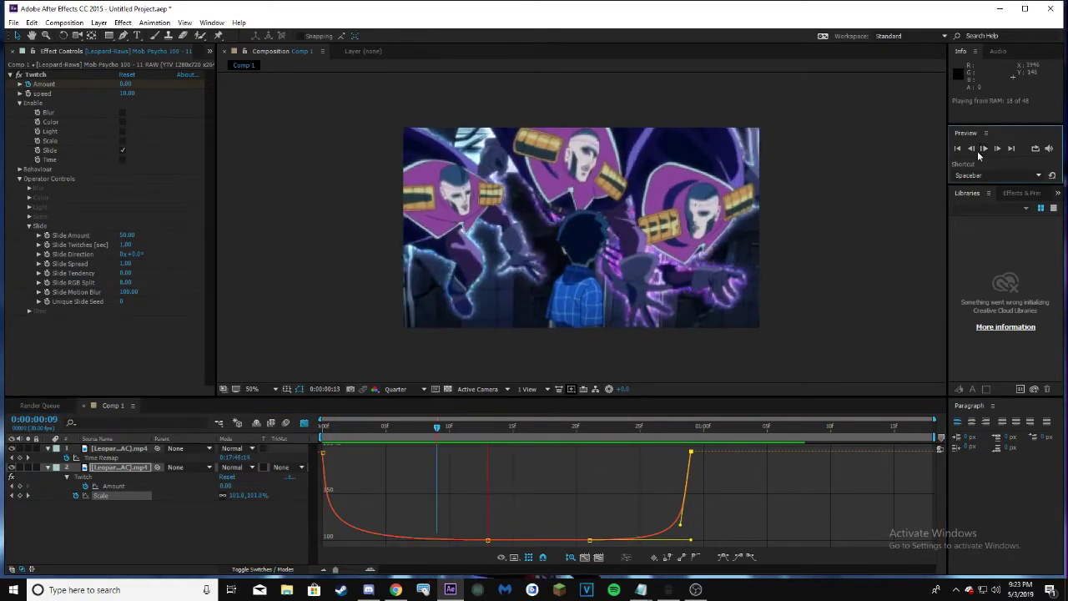
Fine-tune the incoming handle of the 0:00:00:29 Scale keyframe for a steeper final zoom-in, and preview it
left_click(667, 427)
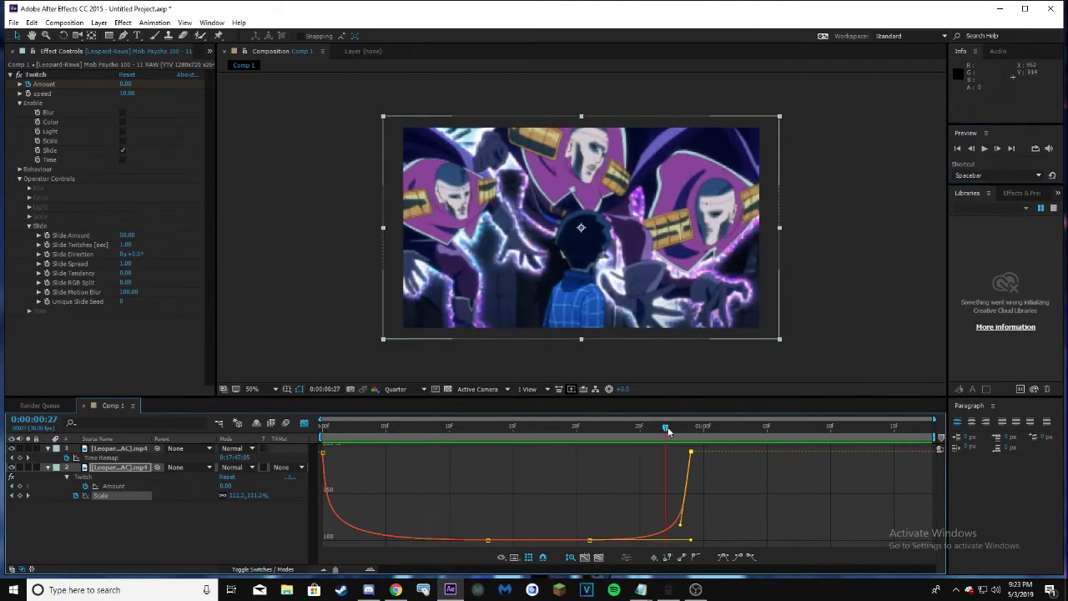
mouse_move(681, 526)
left_mouse_down()
mouse_move(693, 536)
mouse_move(682, 533)
left_mouse_up()
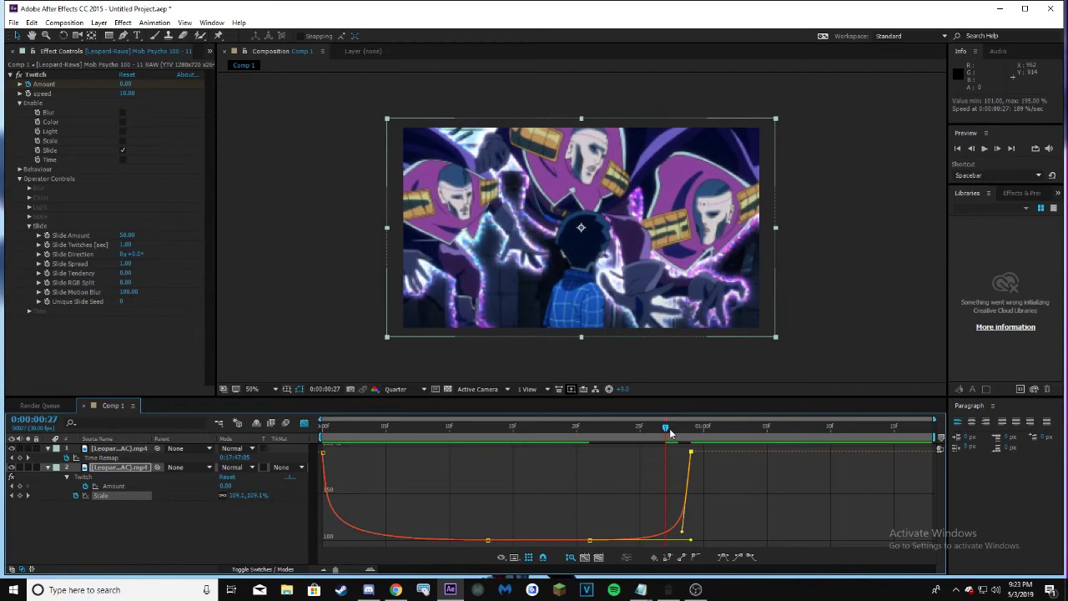
mouse_move(670, 433)
left_mouse_down()
mouse_move(692, 430)
mouse_move(644, 433)
mouse_move(678, 430)
left_mouse_up()
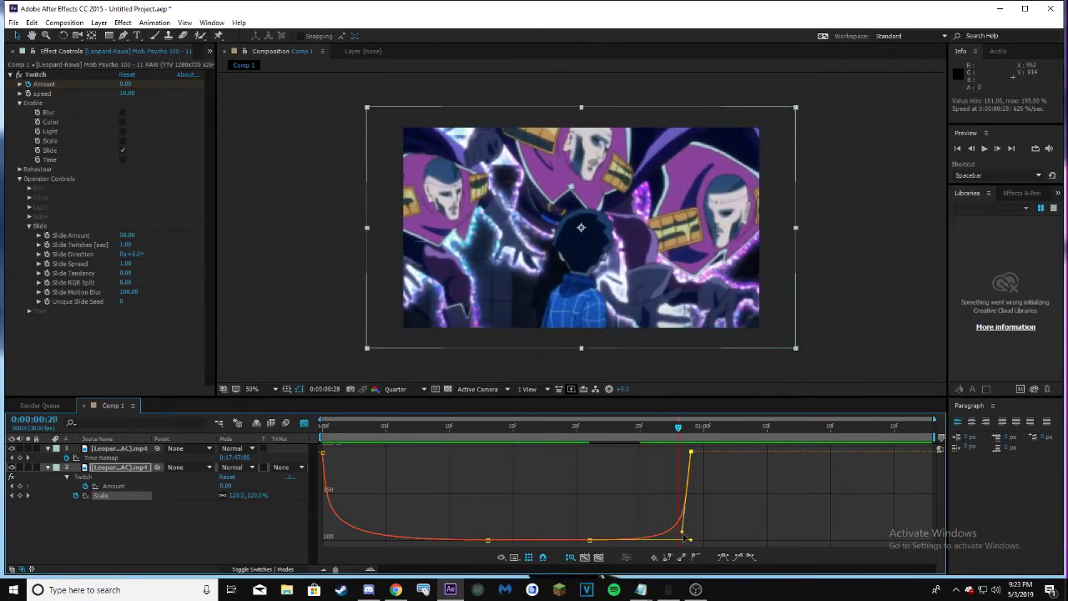
left_click_drag(681, 537, 683, 523)
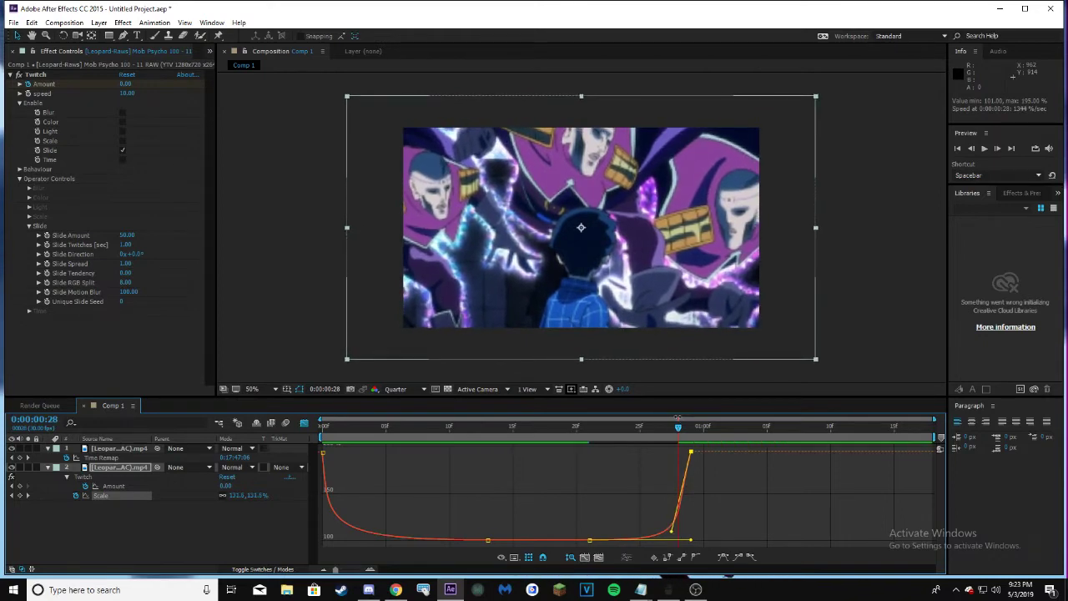
mouse_move(679, 428)
left_mouse_down()
mouse_move(691, 432)
mouse_move(683, 446)
left_mouse_up()
left_click_drag(672, 532, 700, 541)
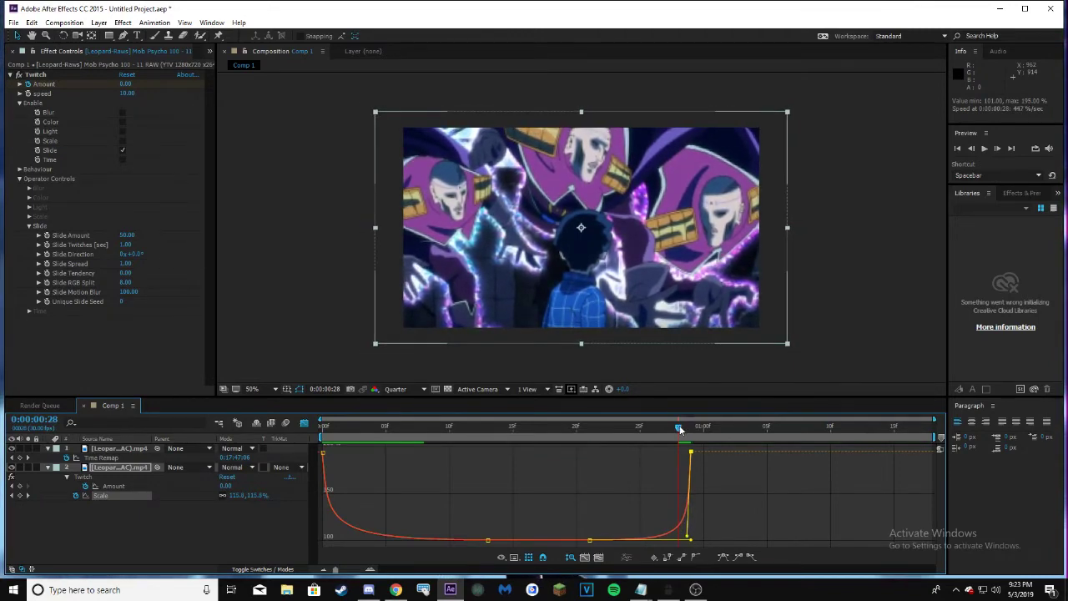
left_click_drag(680, 429, 461, 426)
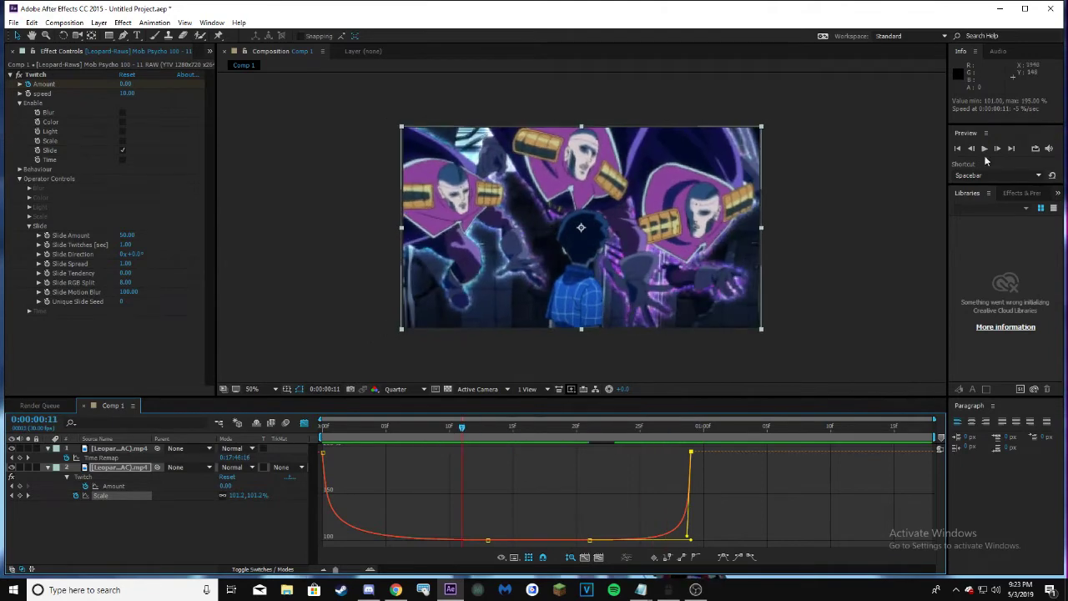
left_click(984, 148)
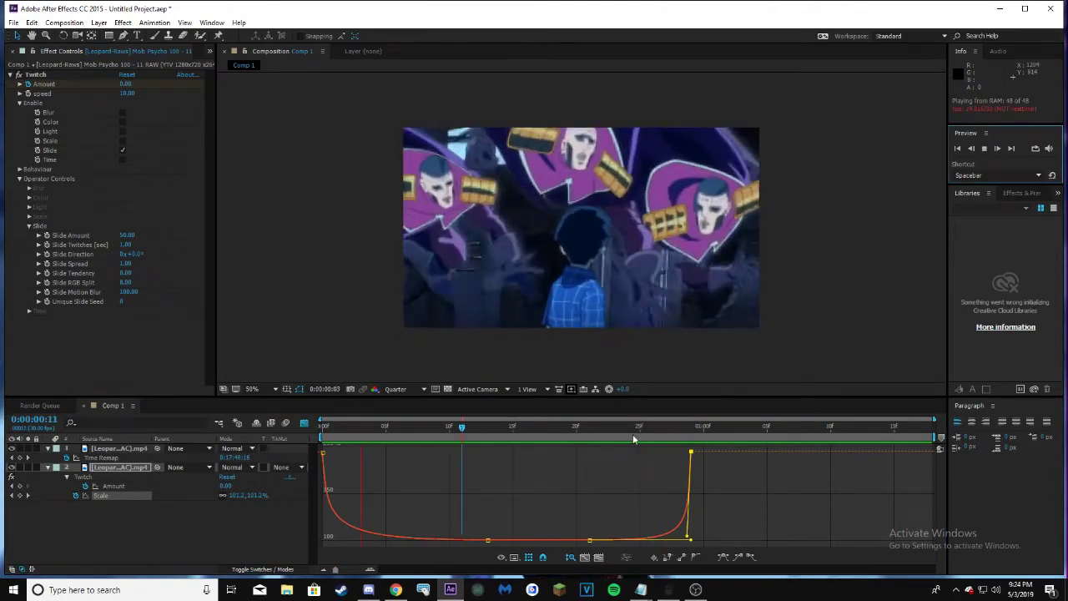
key("space")
key("shift+F3")
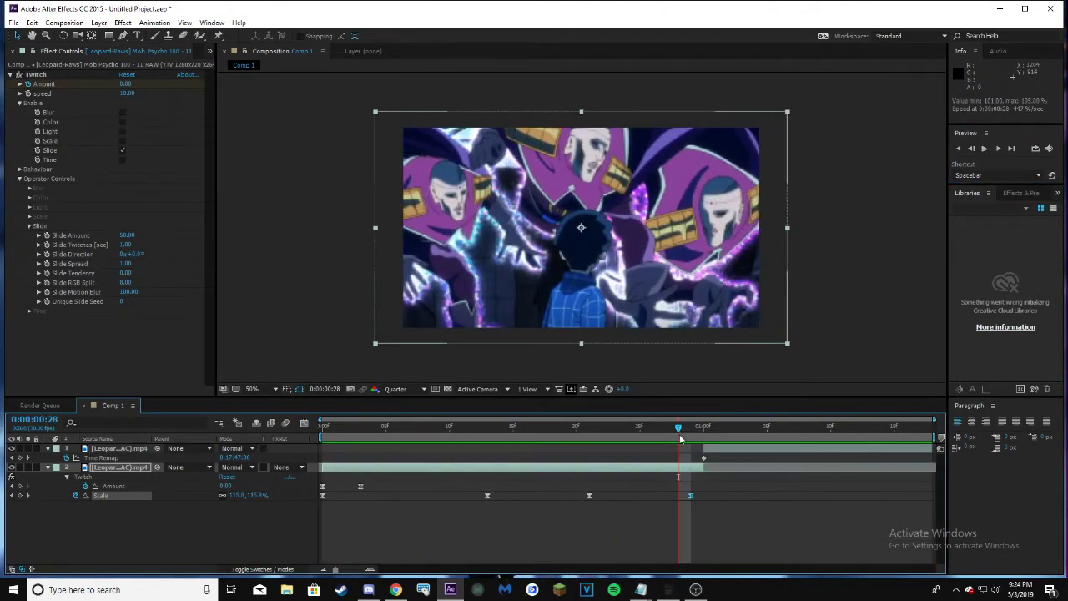
Set the second clip part's Twitch Amount to 59 at 0:00:01:00
left_click_drag(680, 436, 703, 434)
left_click(750, 452)
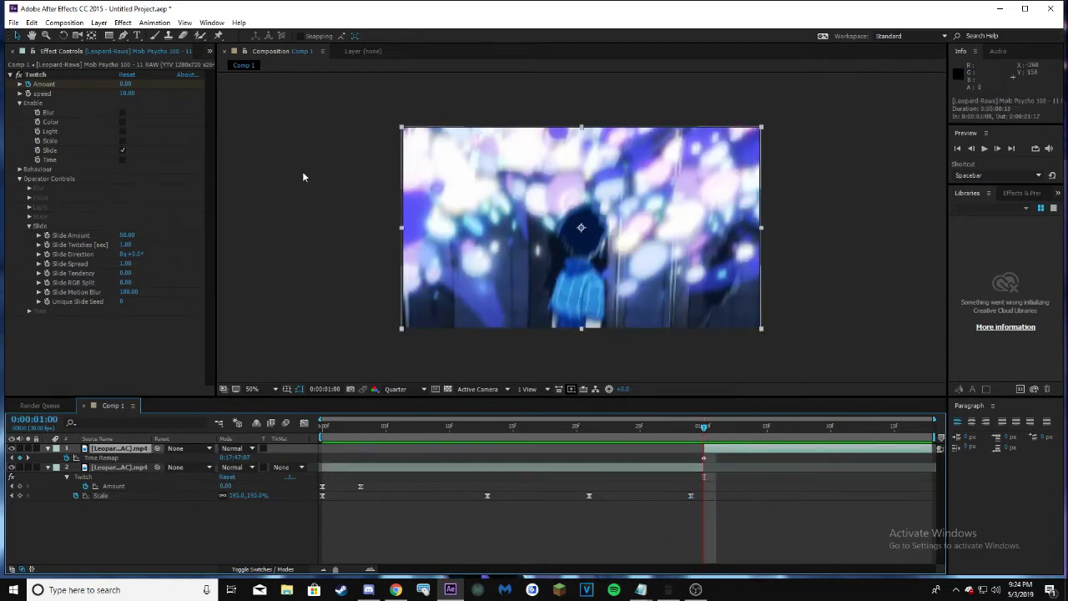
left_click(126, 23)
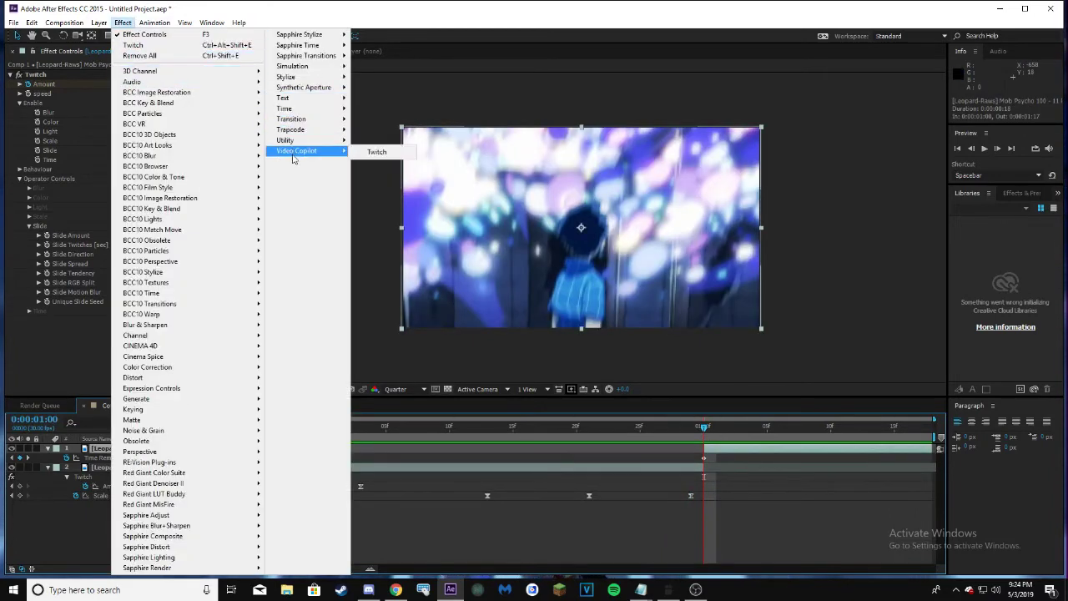
left_click(379, 154)
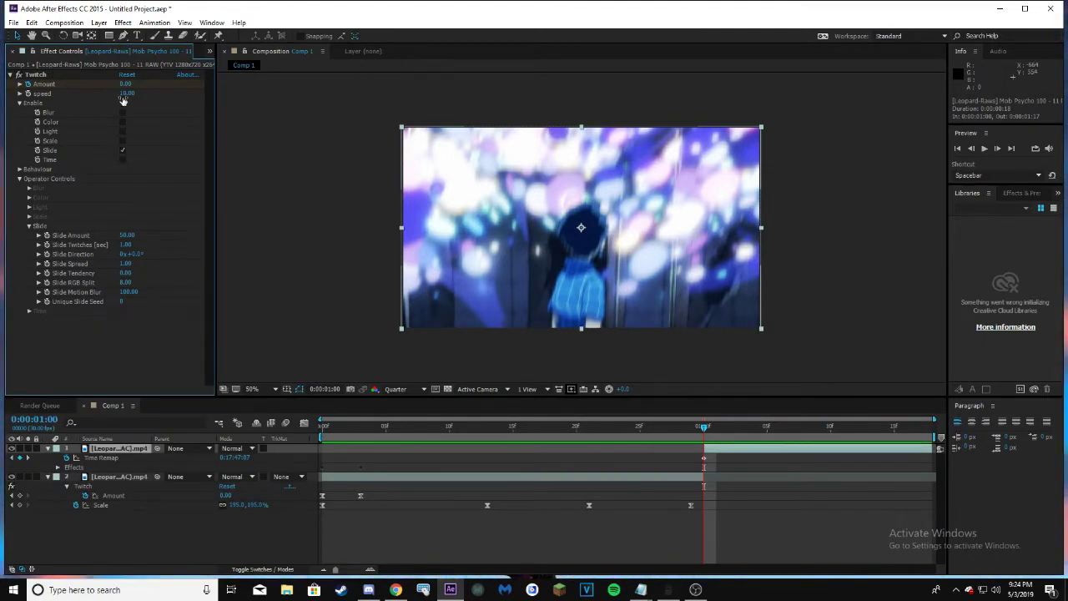
left_click_drag(125, 84, 159, 87)
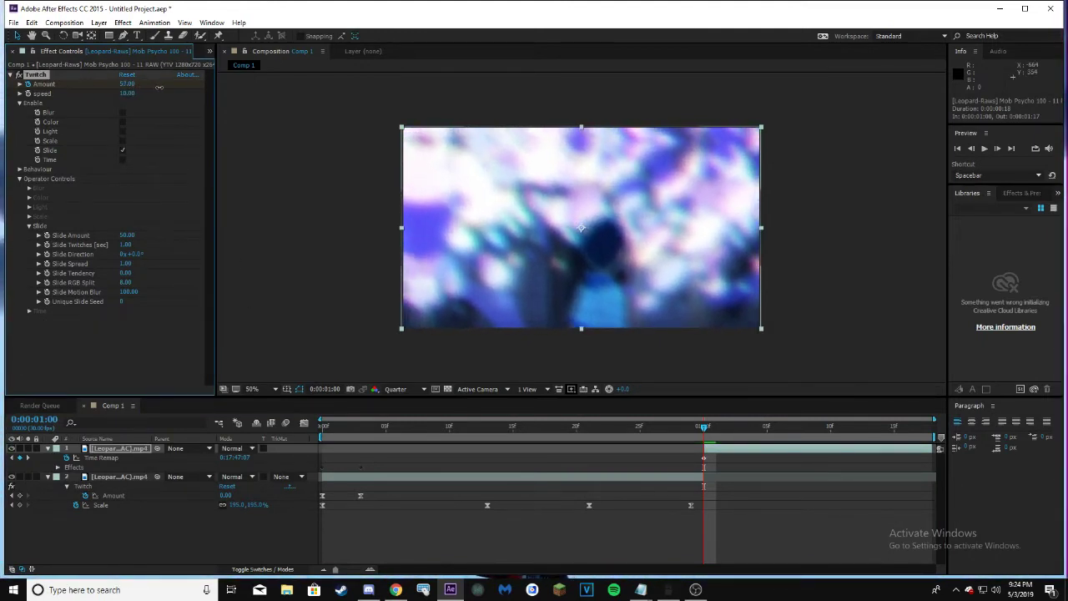
Reveal the second clip part's modified properties and set its Twitch Amount to 0 at 0:00:01:06
key("u")
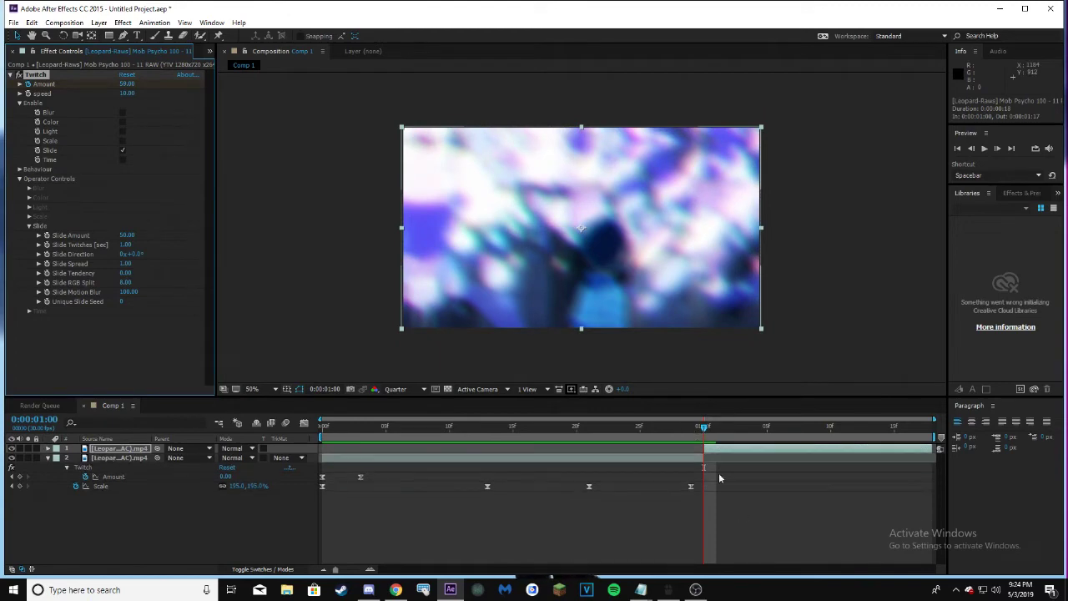
key("u")
left_click_drag(716, 425, 780, 428)
left_click(228, 487)
type("0")
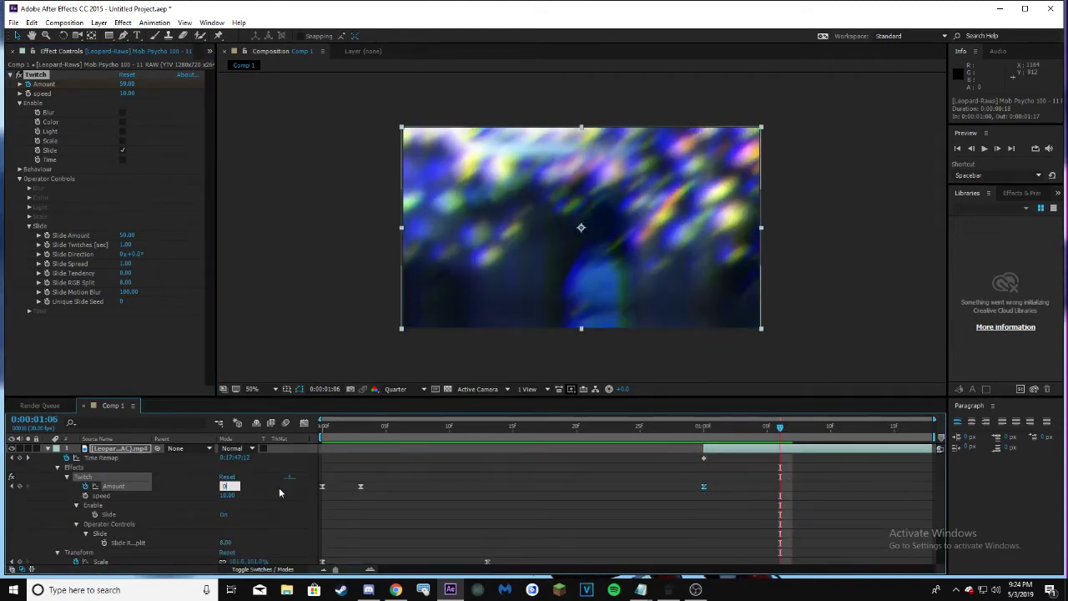
key("Return")
Reshape the second clip part's Twitch Amount curve between 0:00:01:00 and 0:00:01:06 to drop steeply at both keyframes
left_click(705, 487)
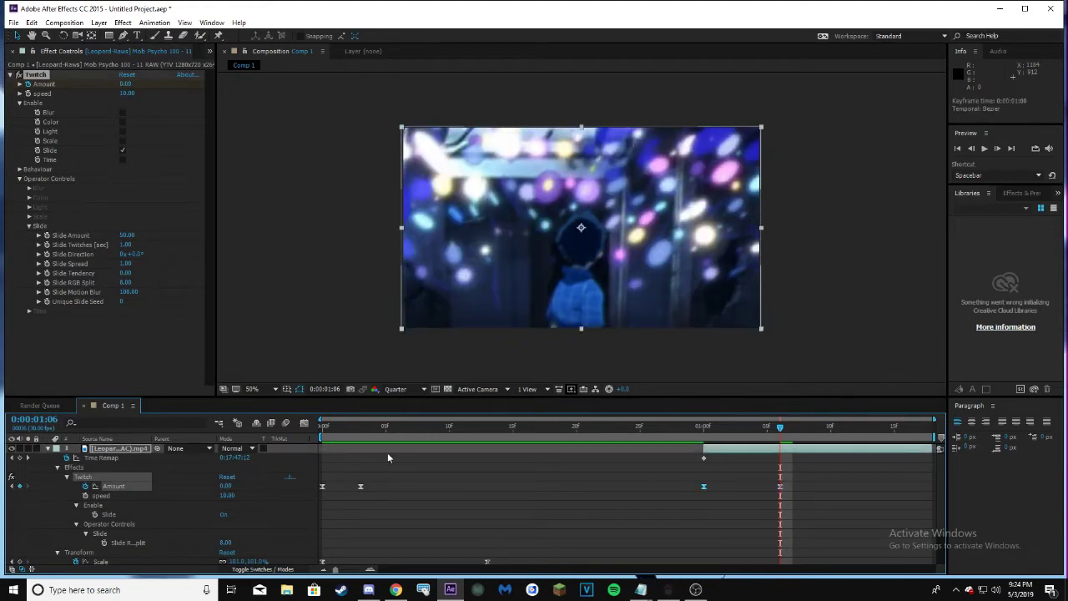
left_click(304, 423)
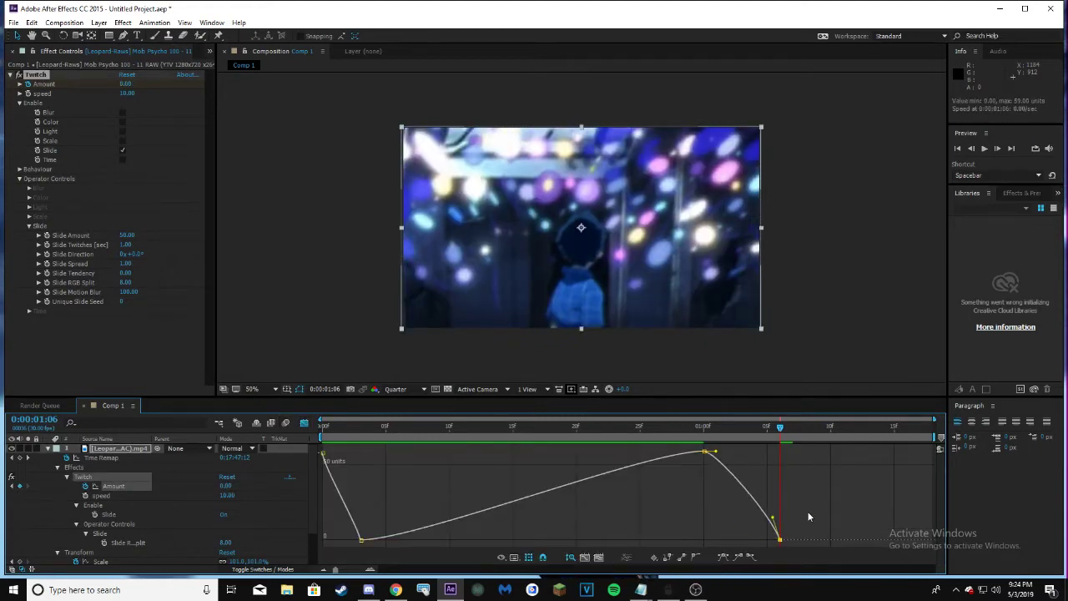
left_click_drag(808, 516, 806, 509)
left_click(706, 453)
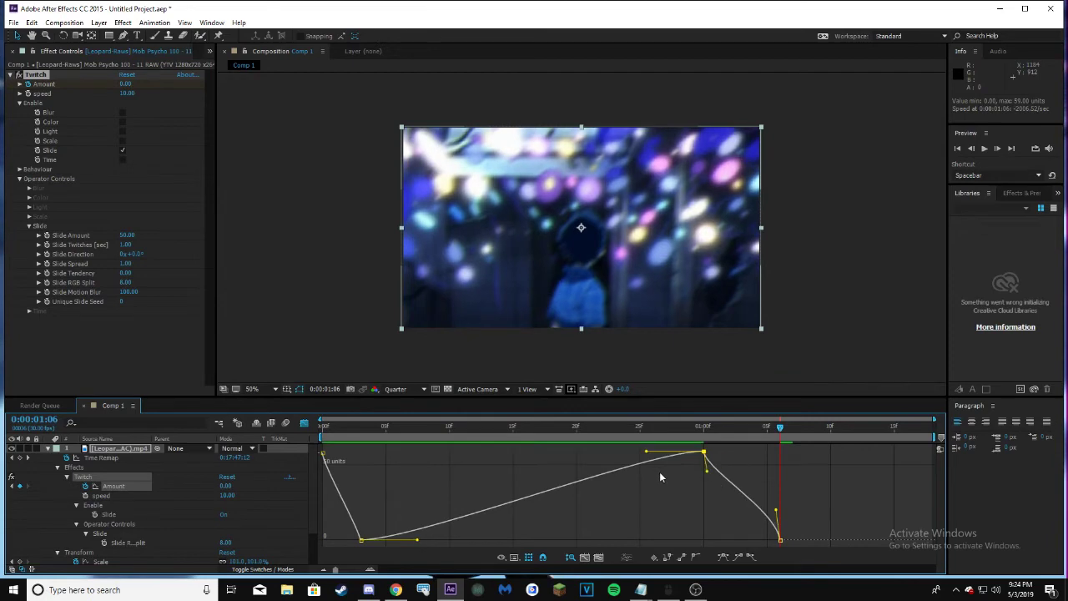
left_click(304, 423)
Keyframe the second clip part's Scale at 195% at 0:00:01:00 and 101% at 0:00:01:09
mouse_move(692, 433)
left_mouse_down()
mouse_move(808, 434)
mouse_move(710, 432)
mouse_move(792, 443)
mouse_move(730, 455)
mouse_move(659, 433)
mouse_move(706, 430)
left_mouse_up()
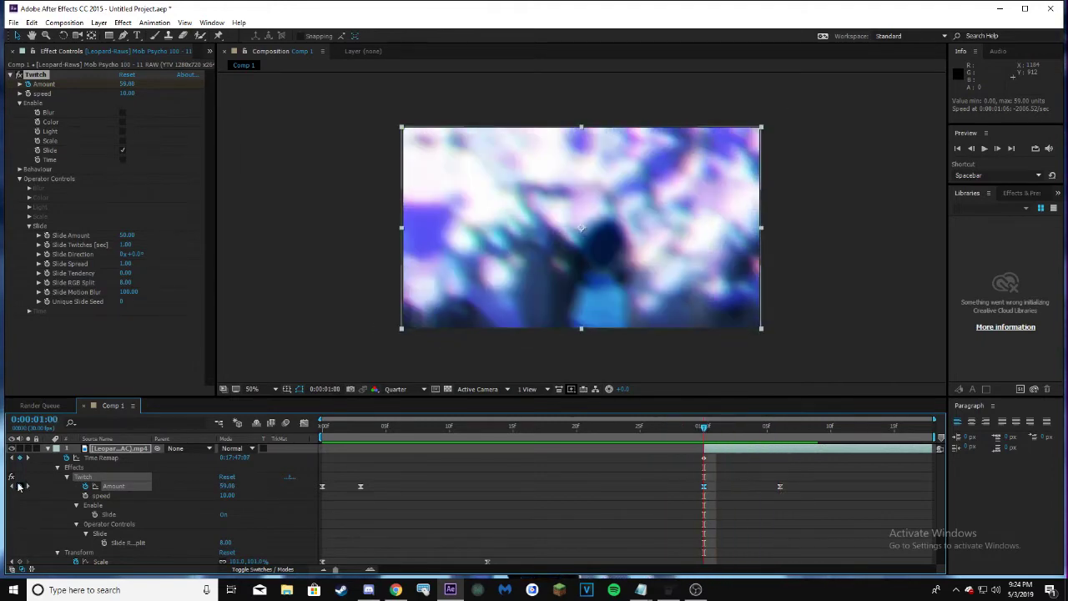
left_click(57, 468)
left_click_drag(239, 488, 289, 489)
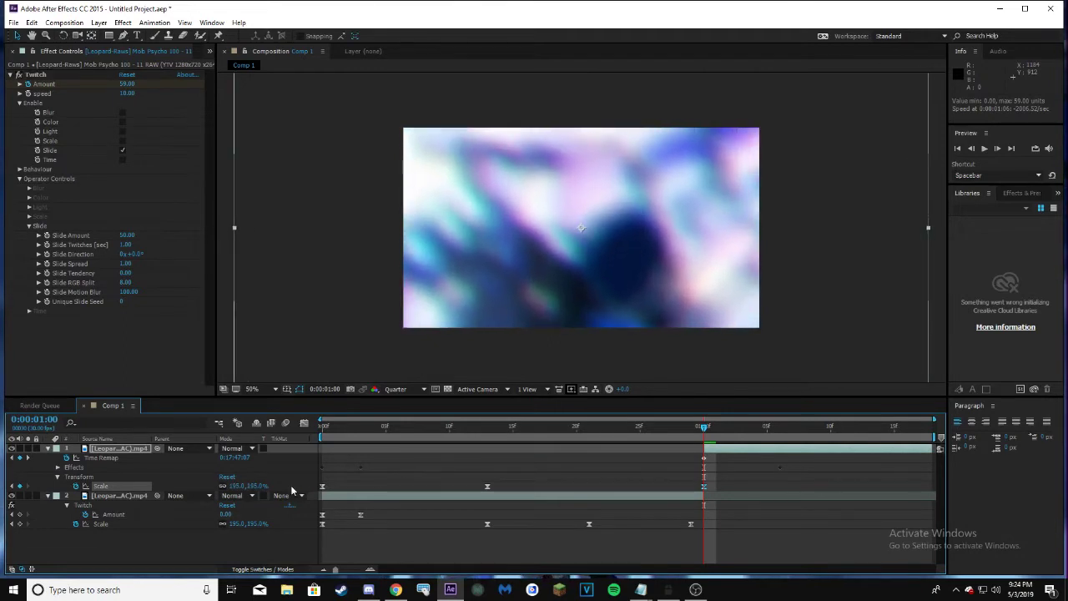
mouse_move(707, 425)
left_mouse_down()
mouse_move(781, 430)
mouse_move(707, 442)
left_mouse_up()
key("space")
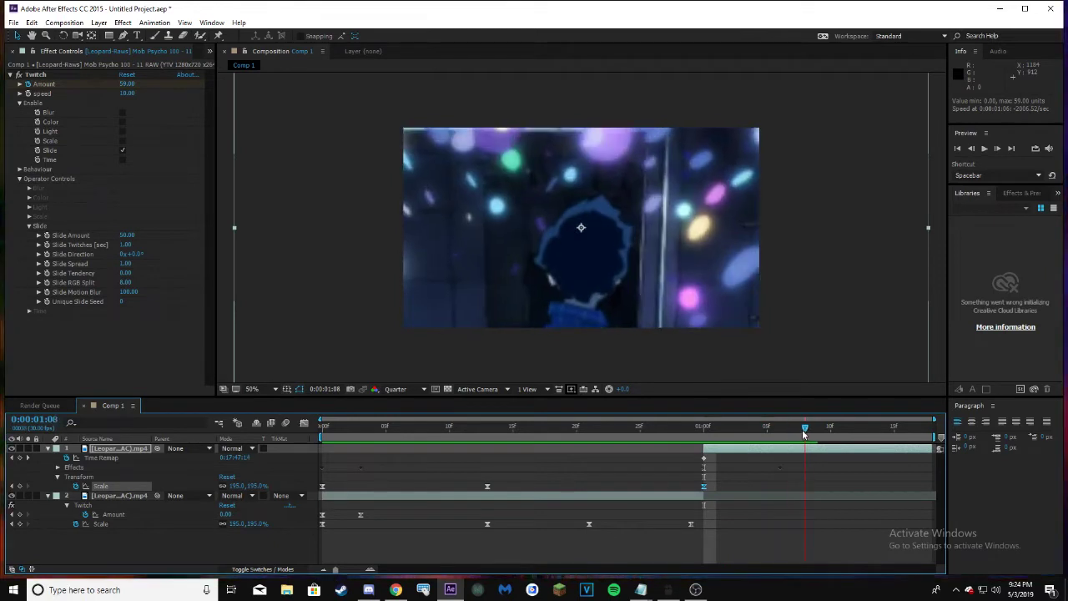
left_click_drag(244, 485, 194, 499)
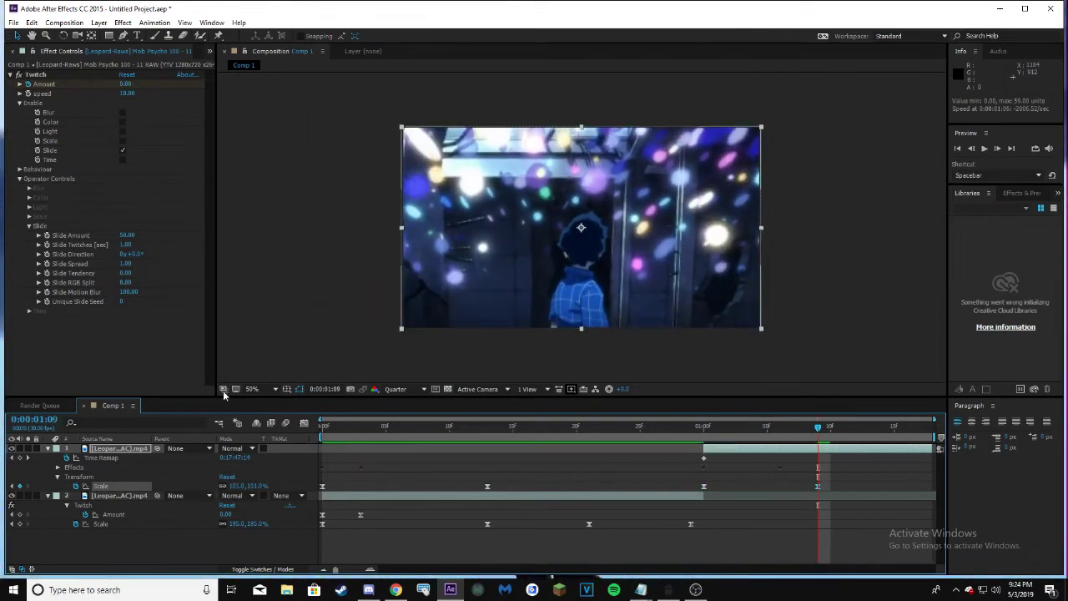
Ease the second clip part's Scale curve into a fast drop that settles slowly by 0:00:01:09, and preview the composition
left_click(304, 423)
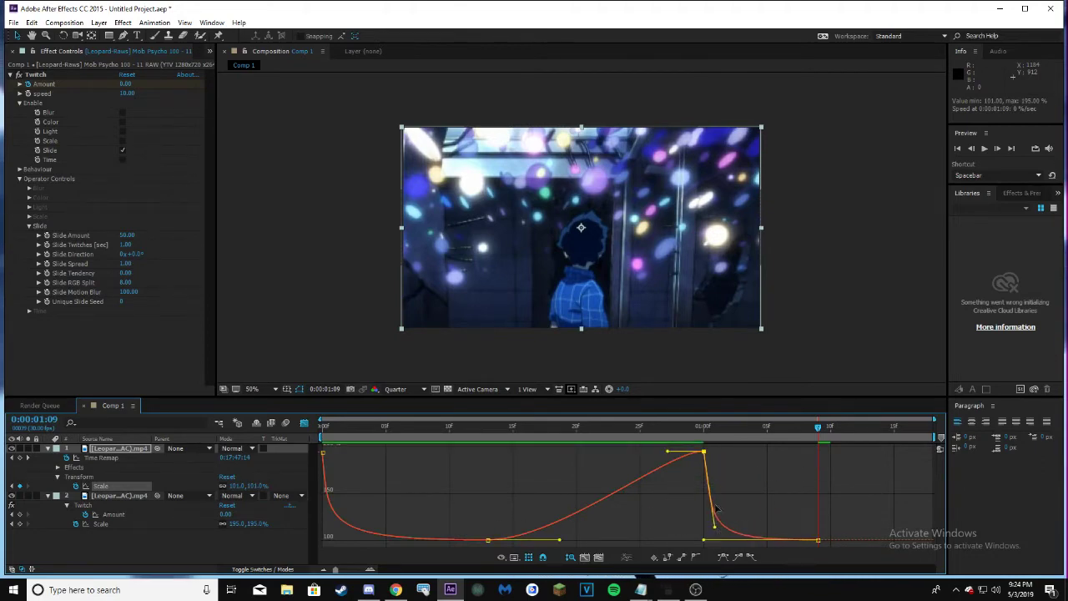
left_click_drag(704, 435, 798, 424)
key("Home")
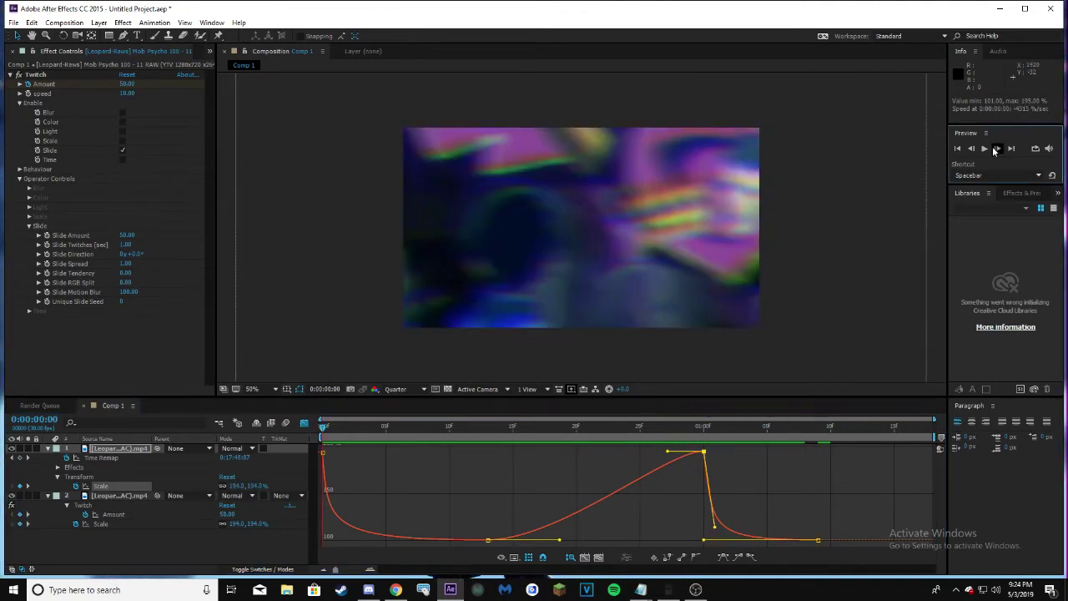
left_click(986, 148)
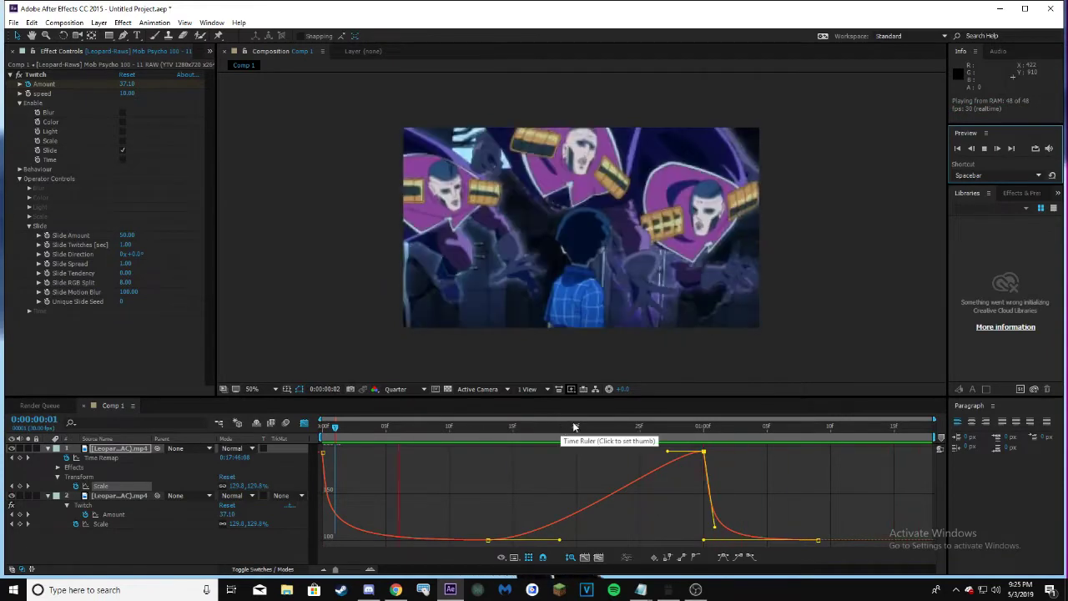
Move the second clip part's final Twitch Amount keyframe to 0:00:01:05
left_click(691, 427)
left_click(303, 423)
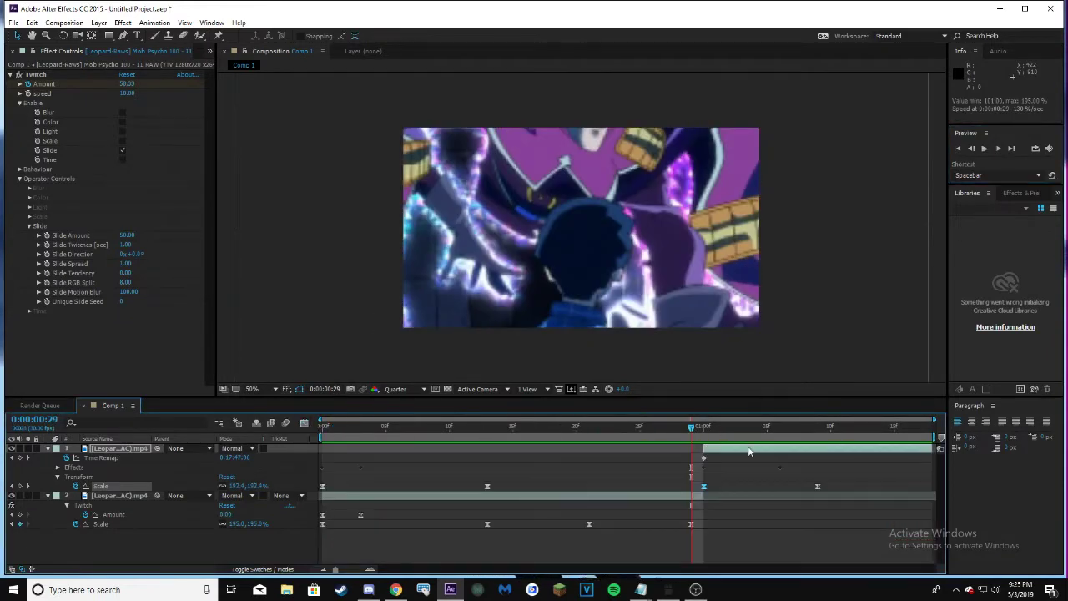
left_click_drag(817, 490, 719, 475)
key("u")
key("u")
Adjust the Twitch Amount curve handles between 0:00:01:00 and 0:00:01:05 for a nearly straight falloff, and preview the transition
left_click(303, 424)
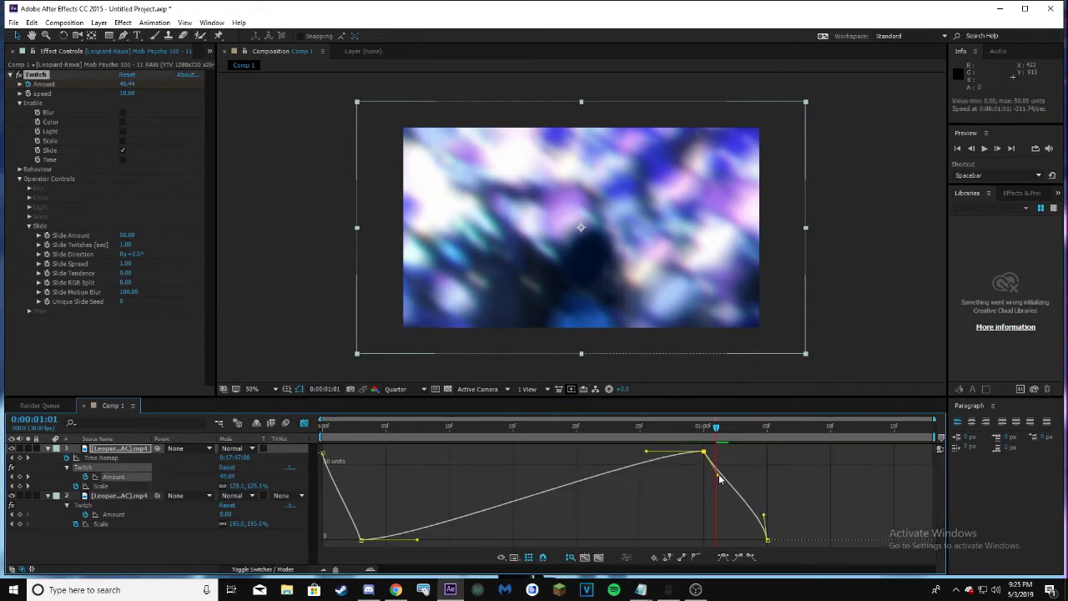
left_click_drag(764, 515, 757, 518)
left_click_drag(717, 429, 757, 427)
key("space")
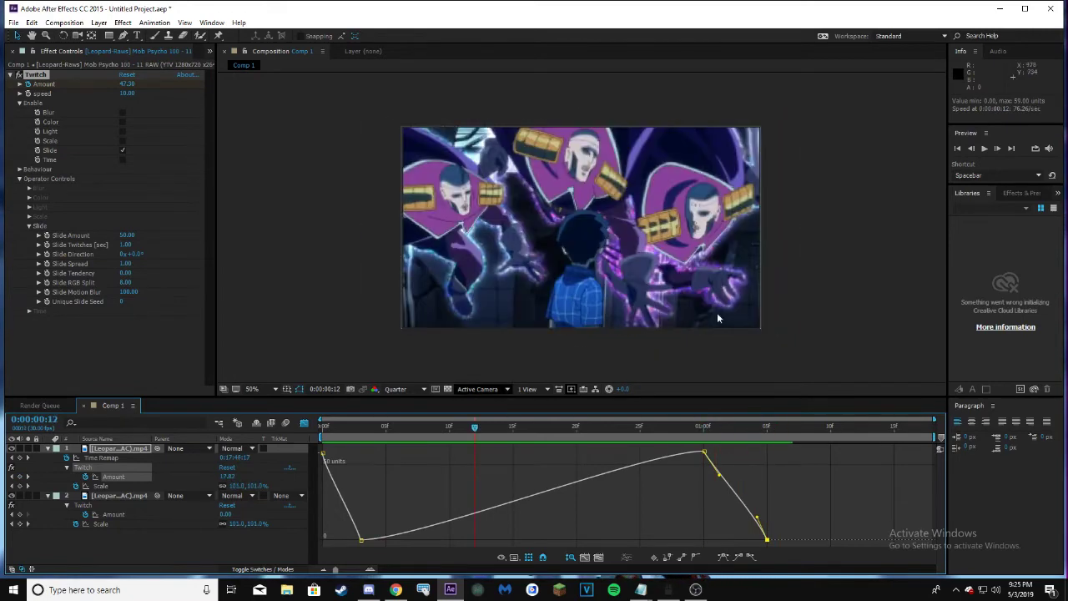
left_click(987, 149)
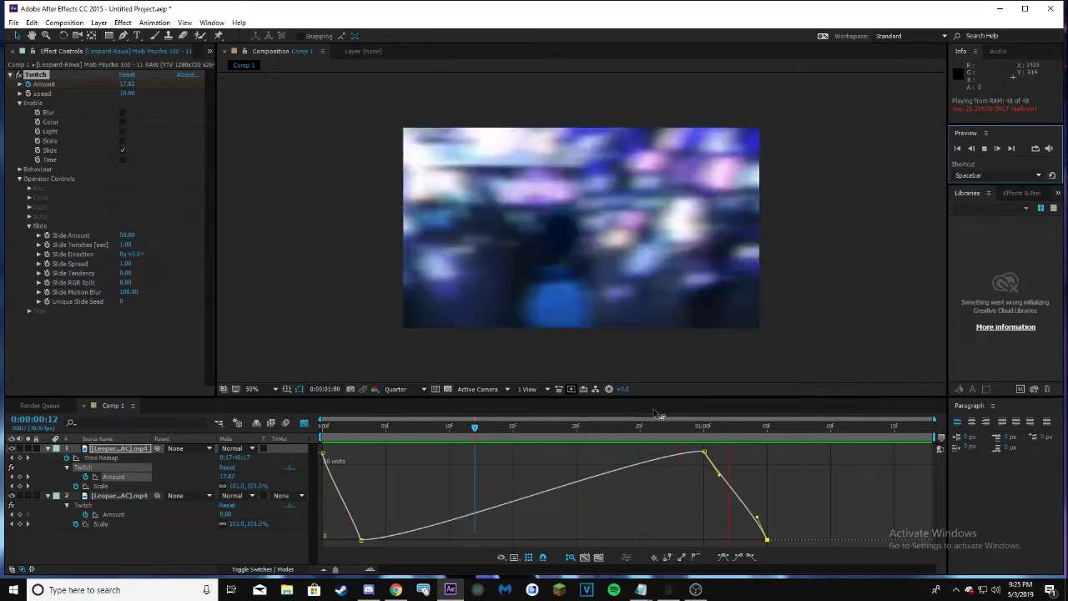
left_click(348, 428)
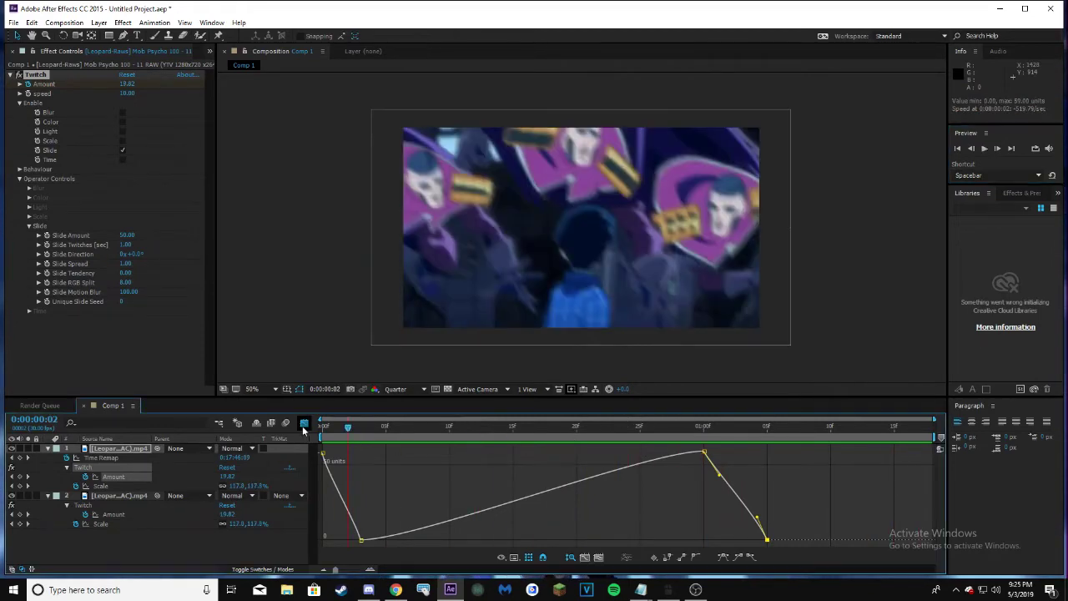
Try the RSMB motion blur effect on the first clip part, and undo it
left_click(305, 424)
left_click(463, 500)
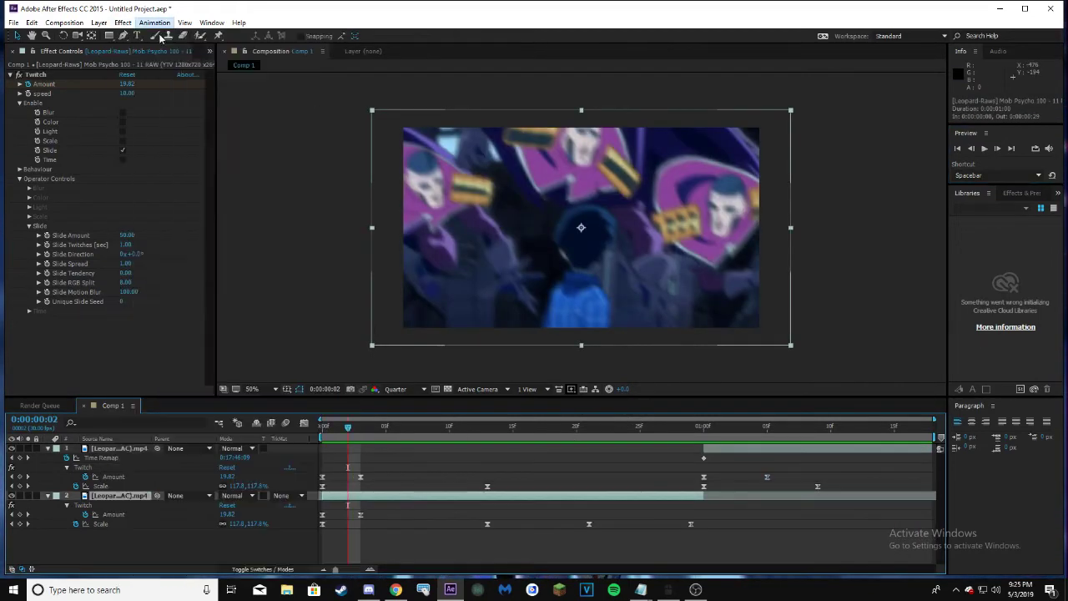
left_click(154, 23)
mouse_move(150, 462)
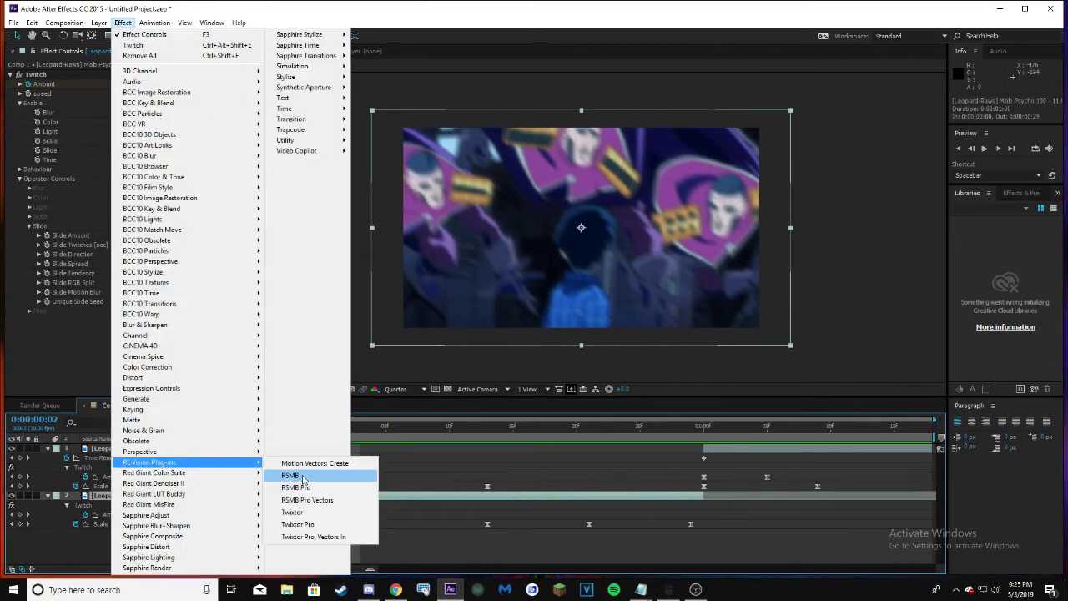
left_click(303, 479)
key("space")
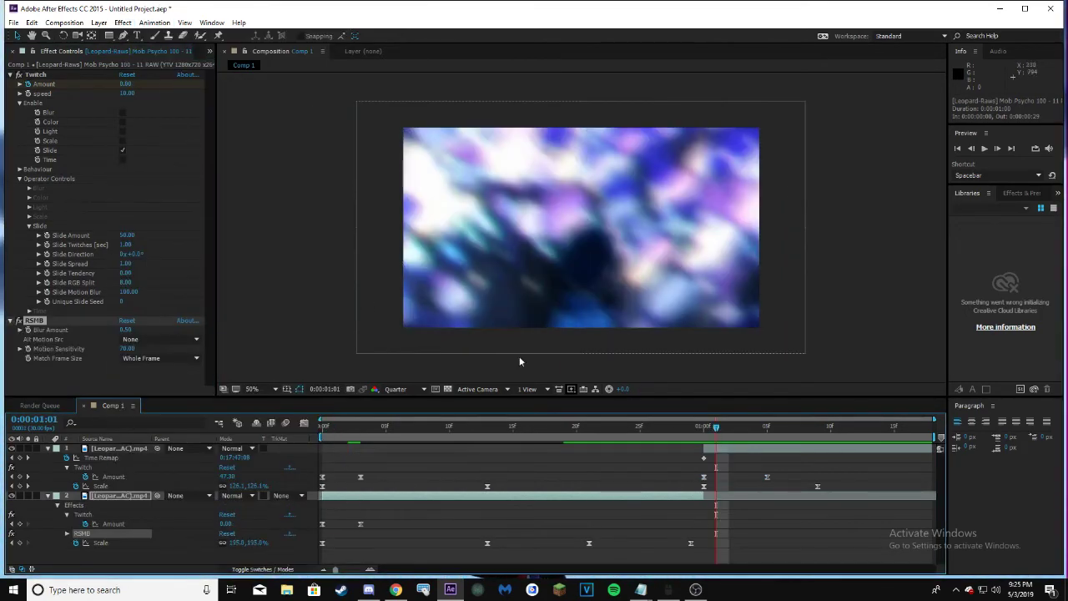
left_click(32, 23)
left_click(50, 38)
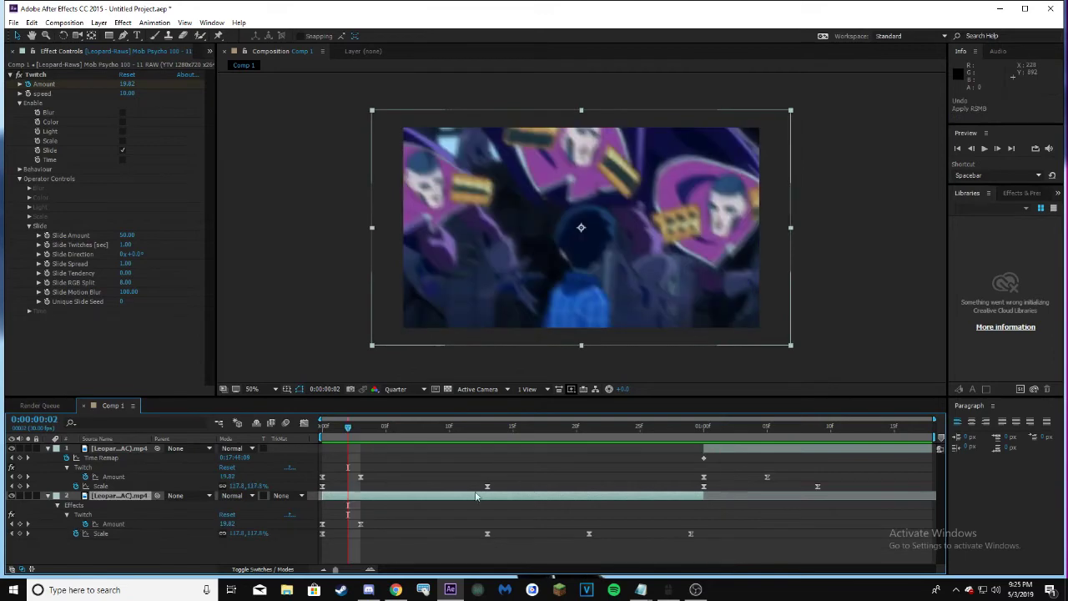
Pre-compose both clip part layers together into a single composition
left_click(760, 451, "shift")
right_click(760, 450)
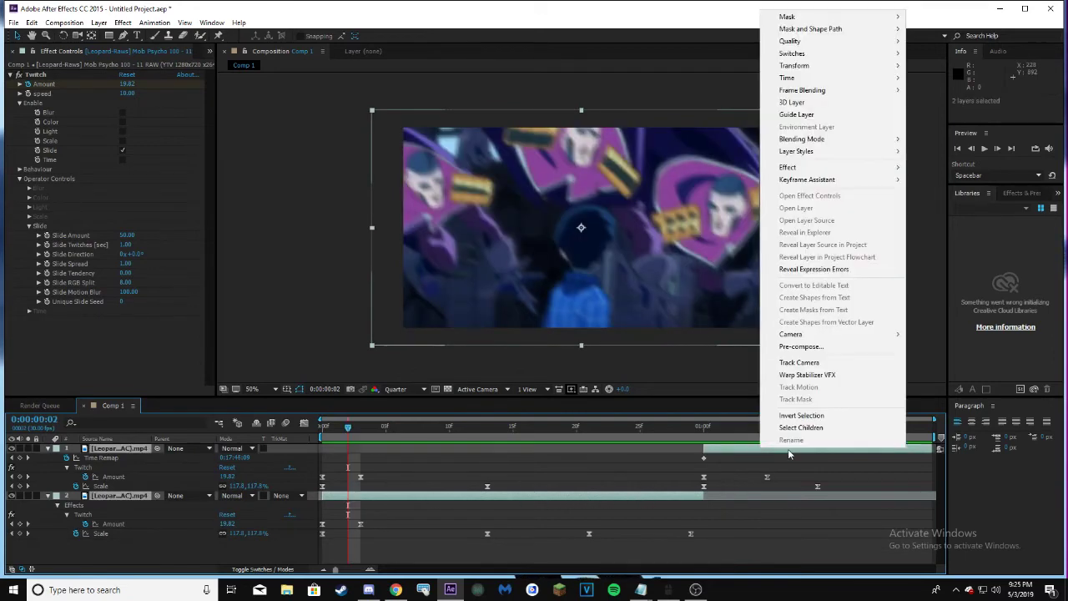
left_click(801, 351)
left_click(574, 358)
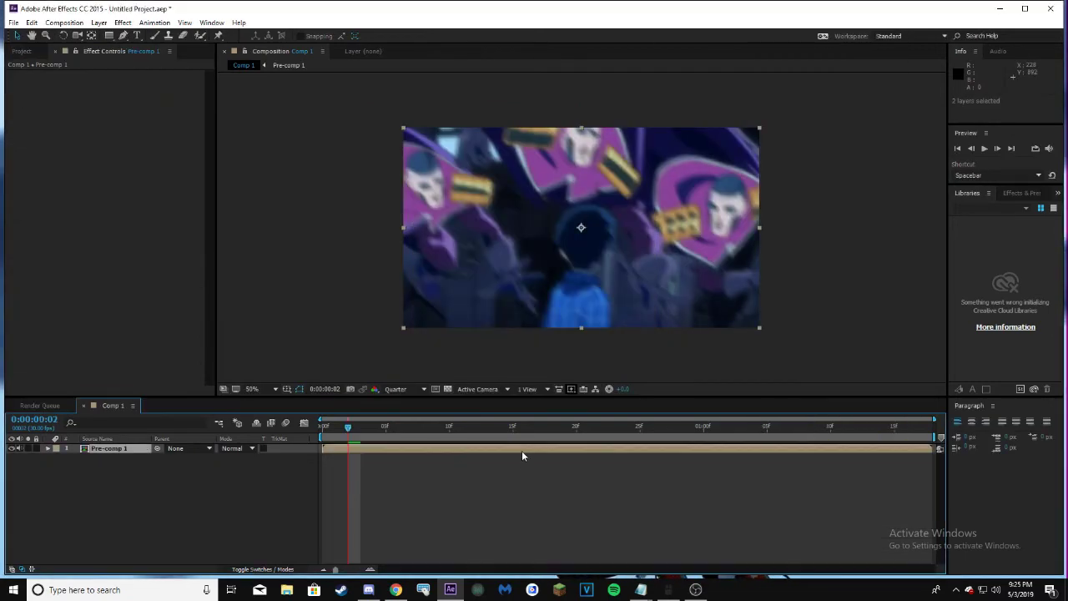
Apply the RSMB motion blur effect to the pre-composed layer, and preview it from the start
right_click(522, 449)
left_click(123, 23)
mouse_move(227, 462)
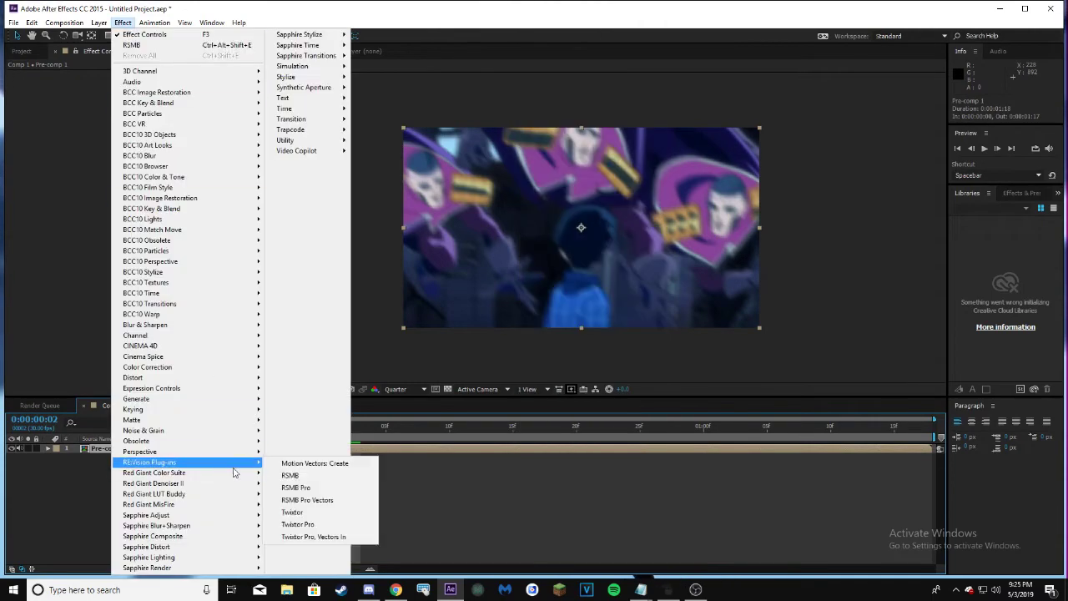
left_click(315, 475)
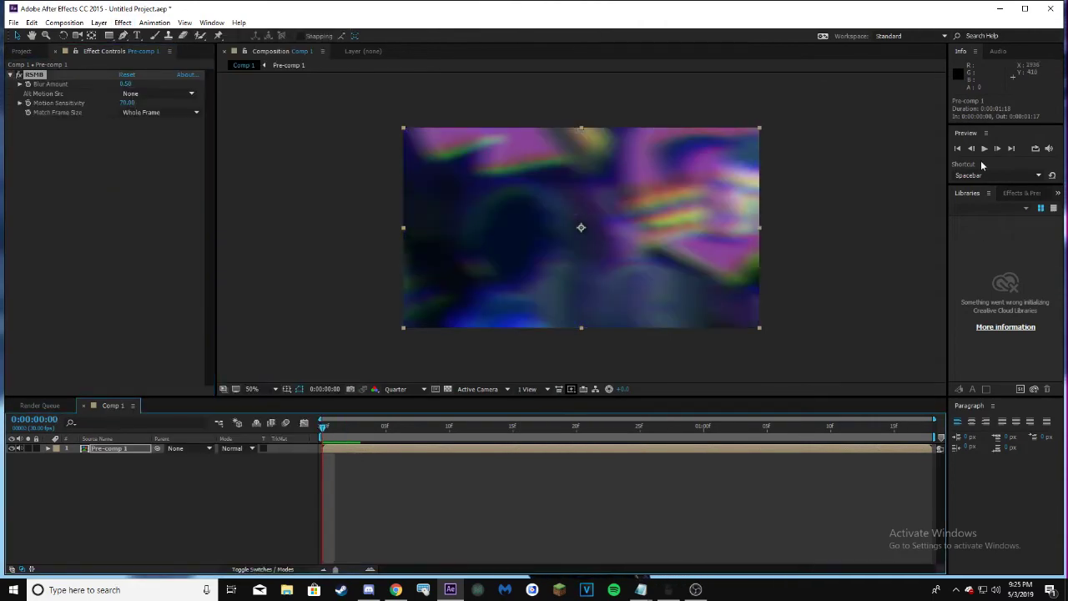
left_click(984, 149)
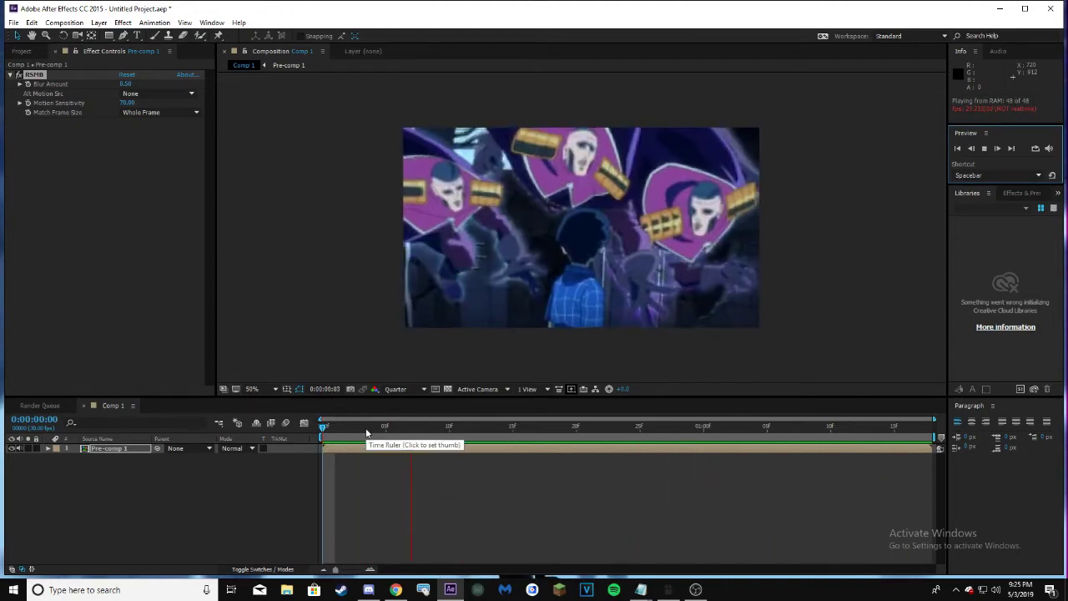
left_click_drag(366, 434, 317, 417)
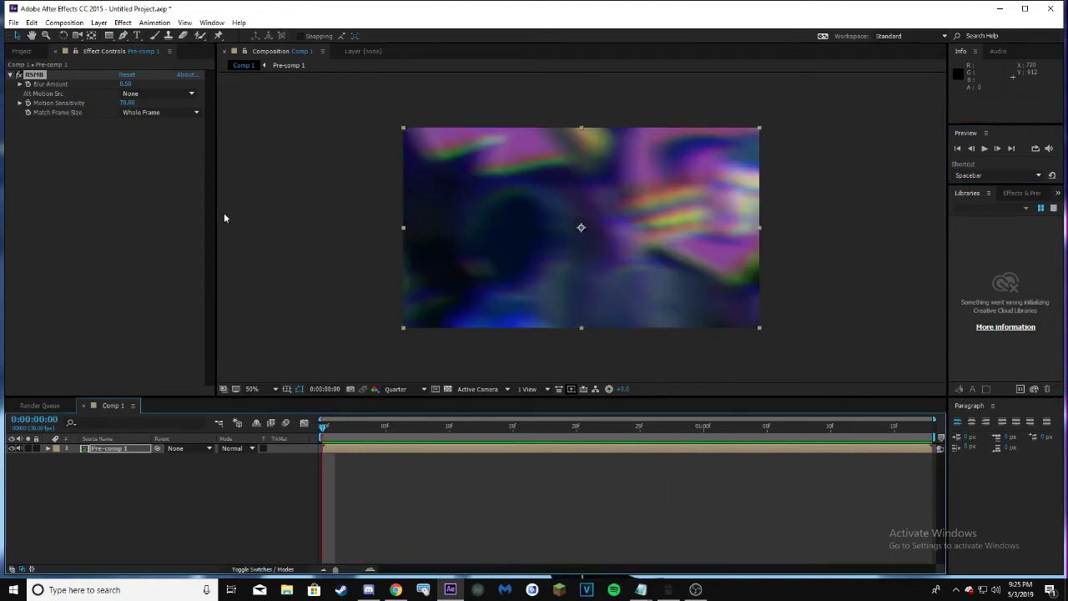
Set the RSMB Blur Amount to 0.80, and preview the composition
left_click(124, 88)
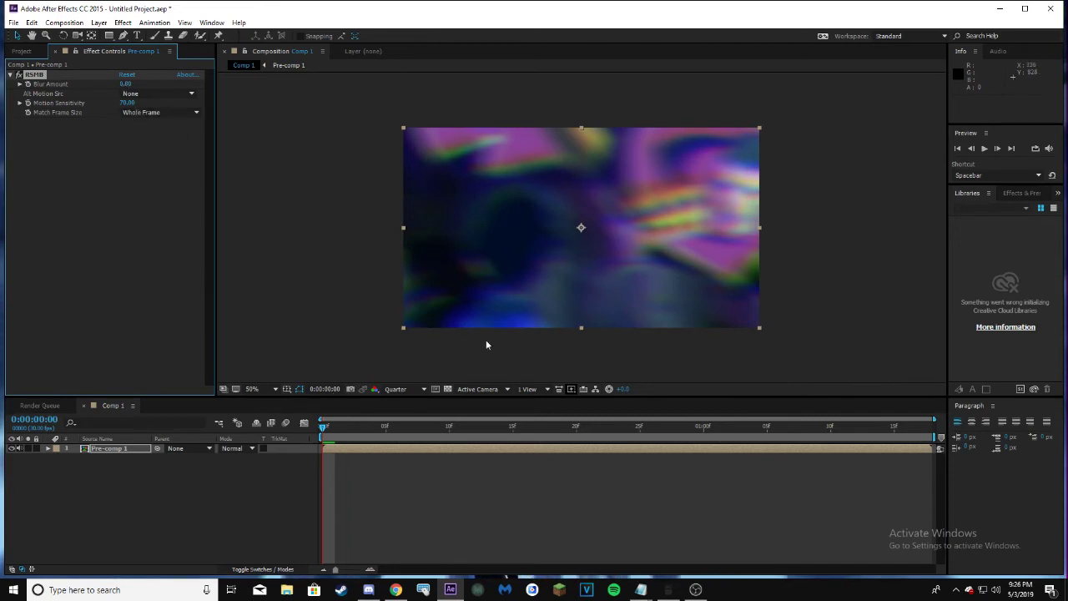
left_click(984, 149)
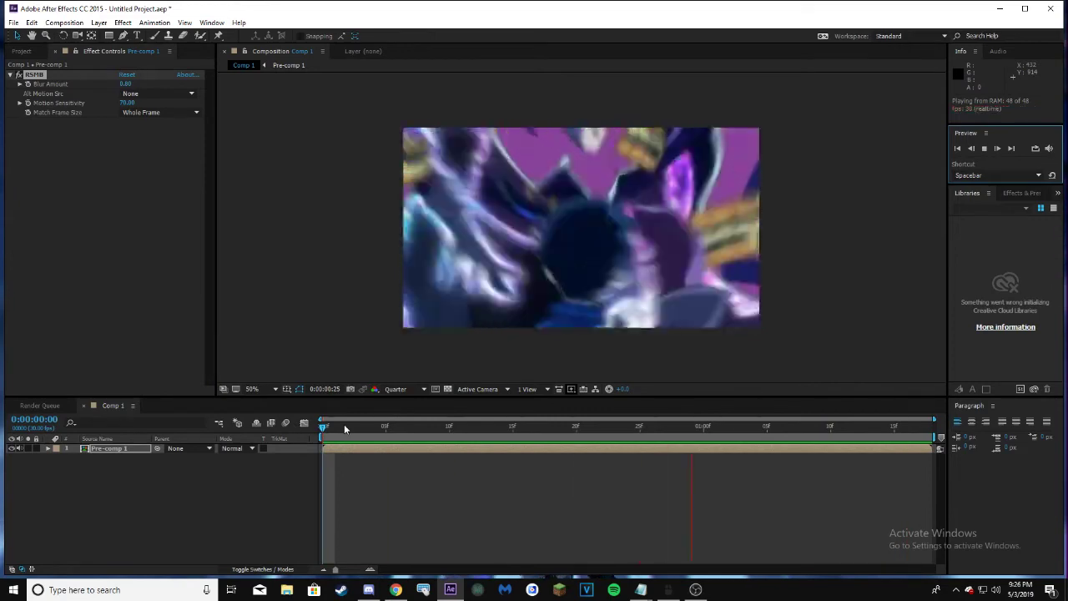
left_click(279, 435)
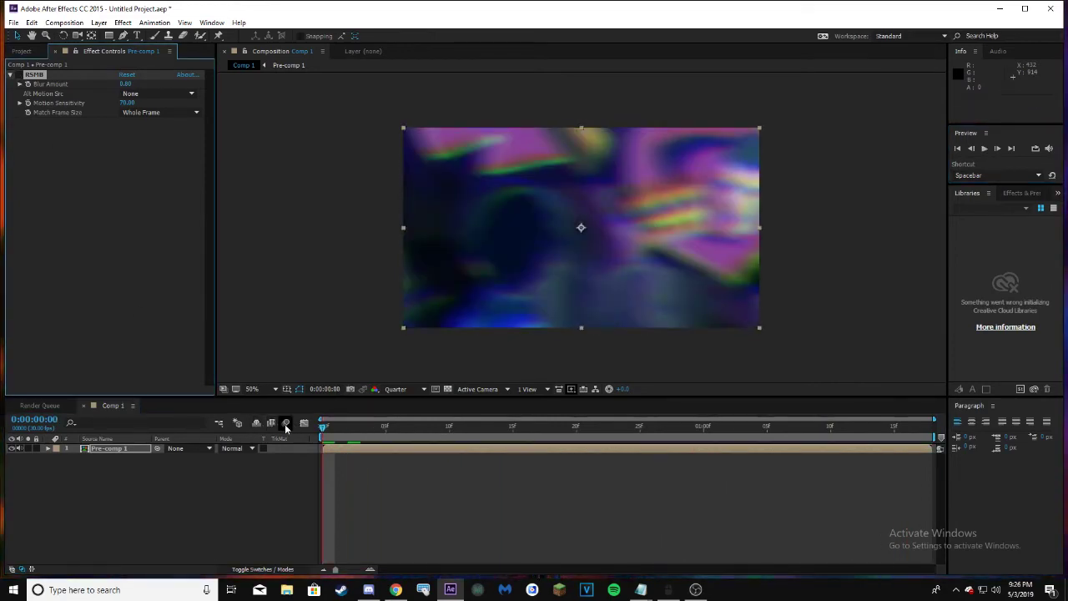
Try the composition and layer motion blur switches on the pre-comp with RSMB disabled, and preview the result
left_click(285, 423)
left_click(269, 571)
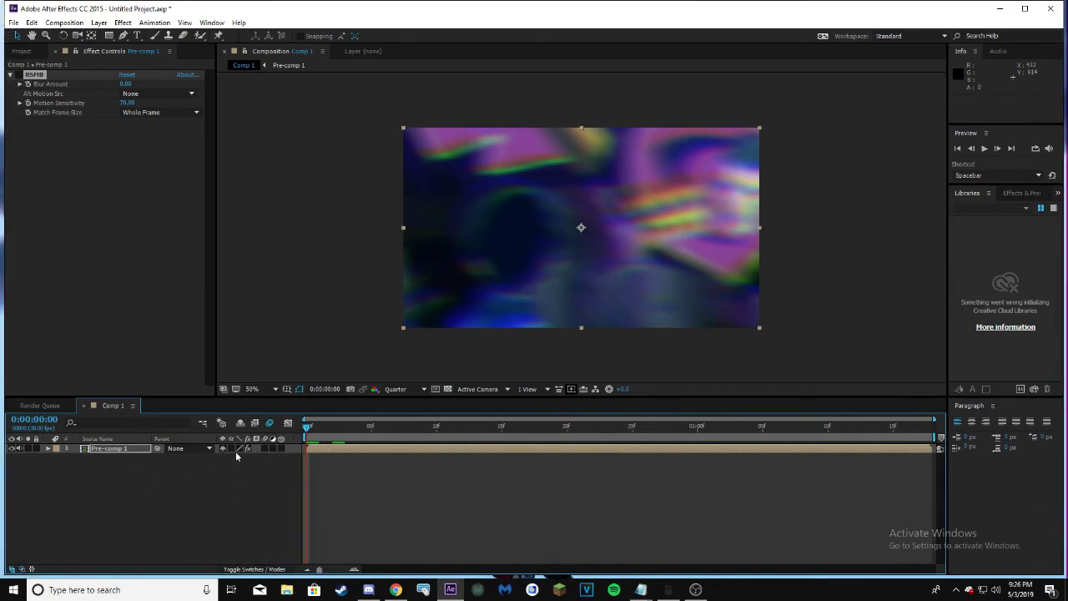
left_click(984, 148)
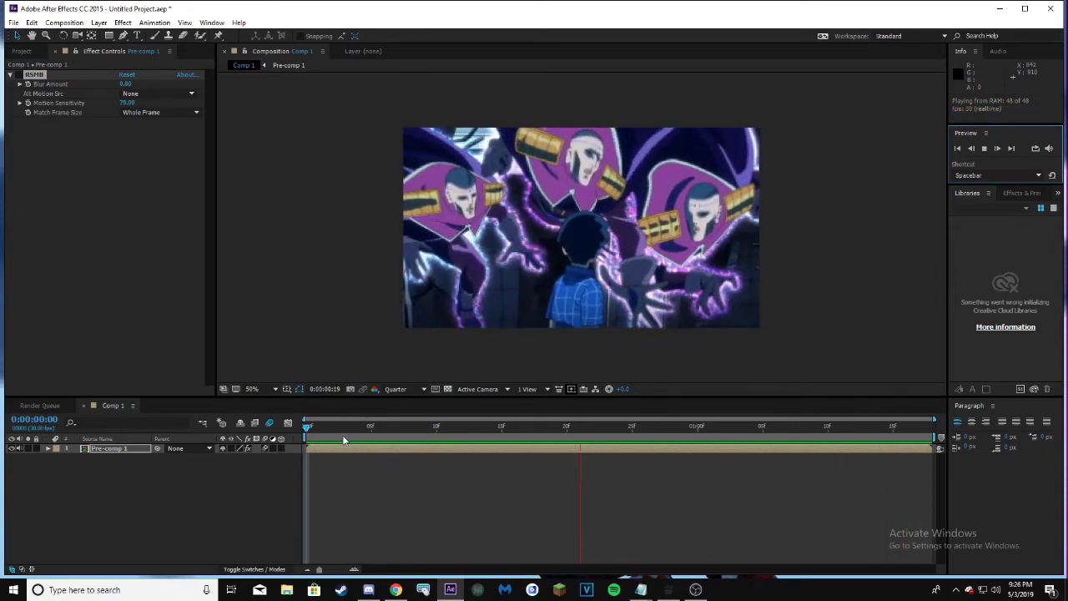
Turn composition motion blur back off, re-enable RSMB on the pre-comp, and preview the composition
left_click_drag(359, 426, 36, 448)
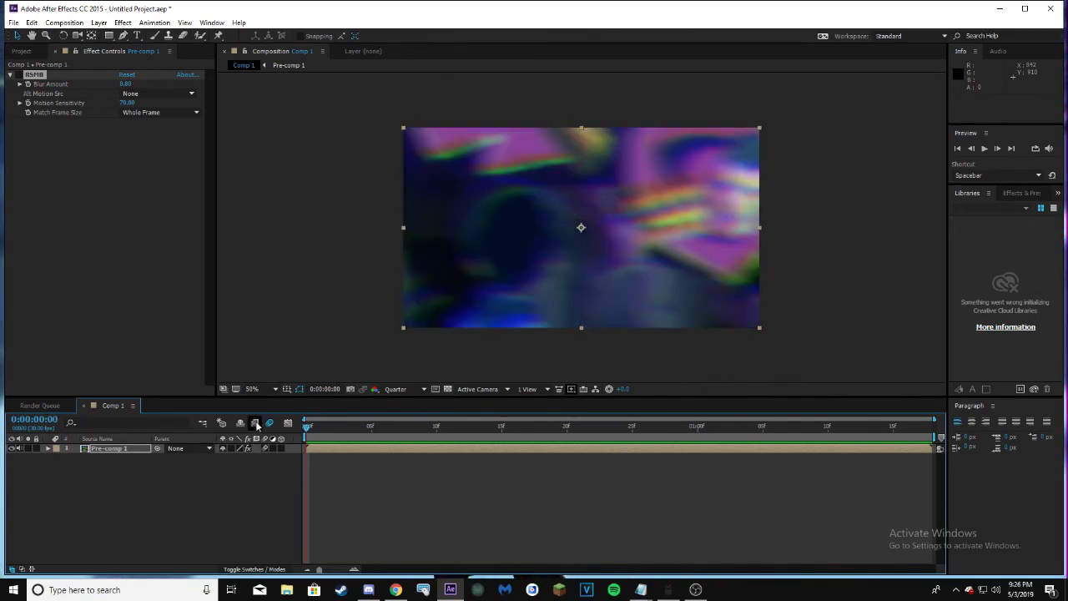
key("space")
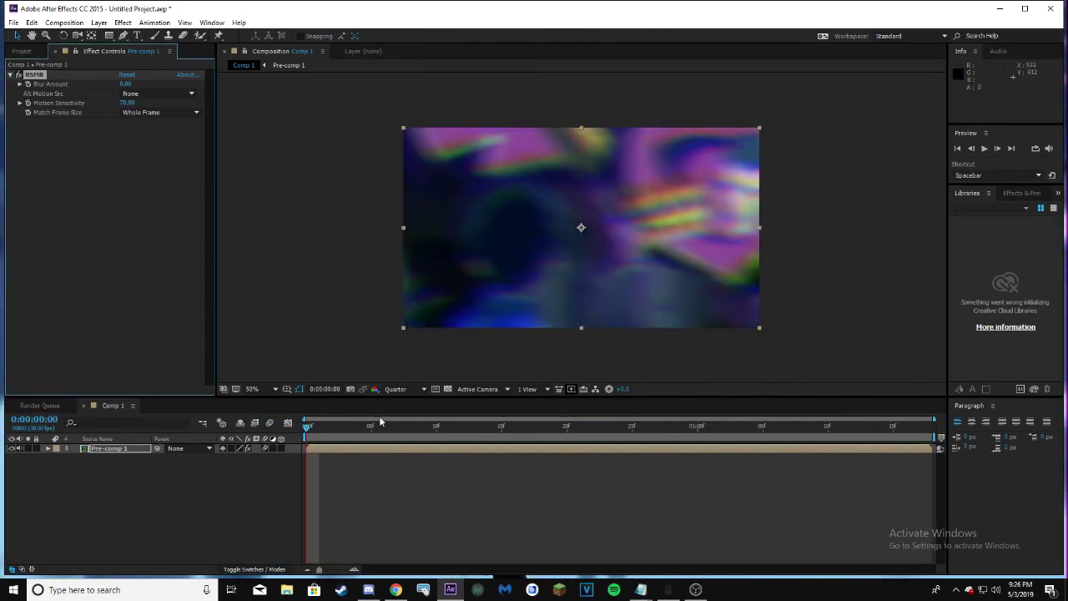
left_click_drag(785, 421, 252, 467)
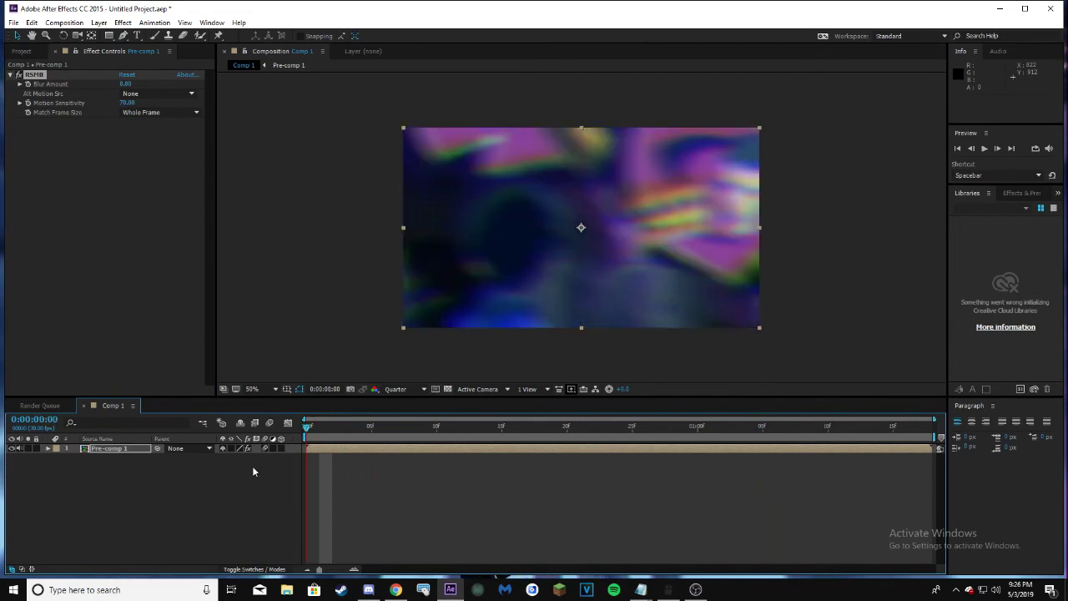
Open the pre-comp containing the two clip parts and scrub its timeline to 0:00:00:07
double_click(396, 449)
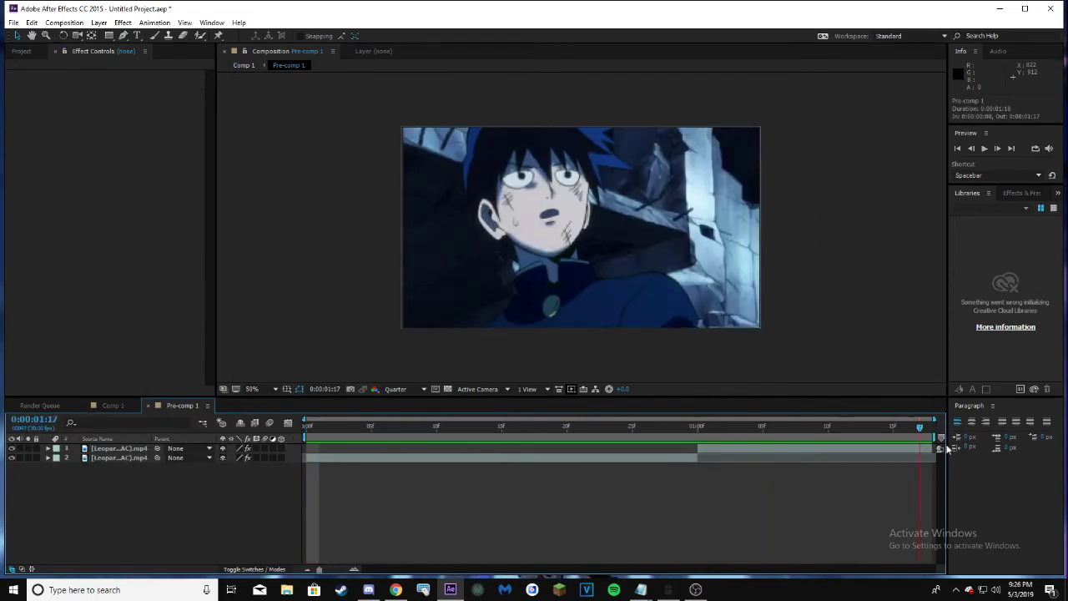
left_click_drag(920, 427, 397, 426)
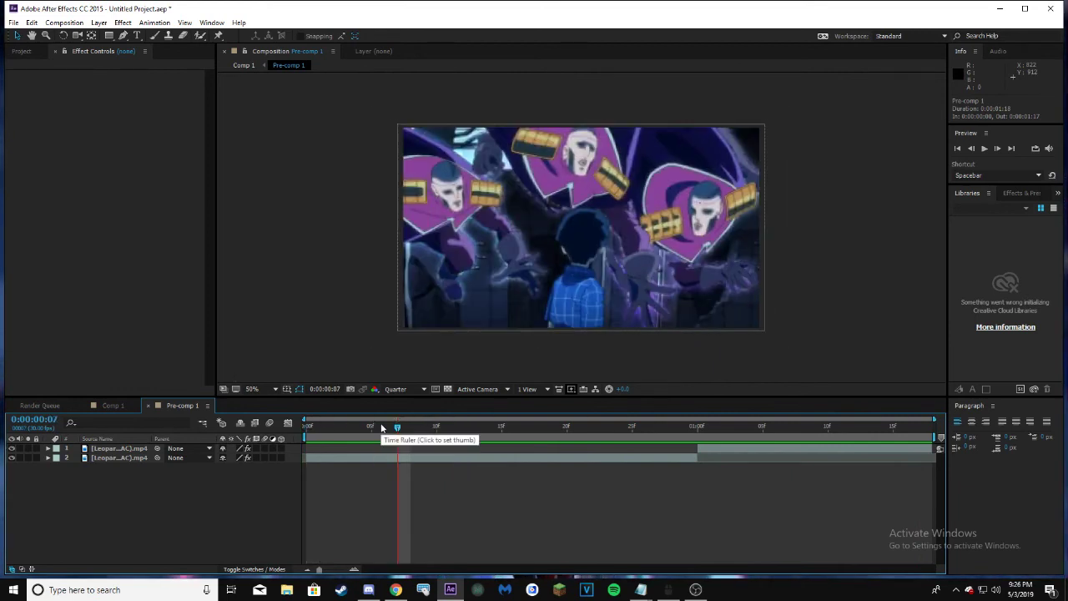